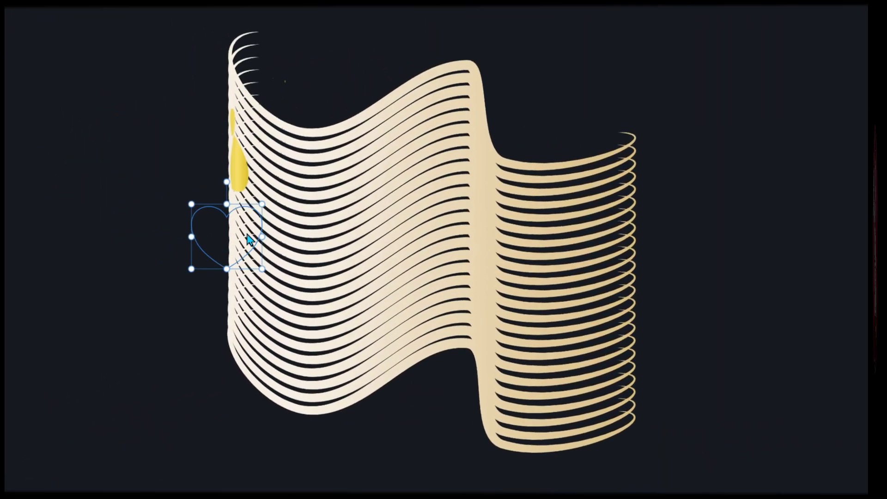
Preview sliding the gold heart across the wave and warping the 'mesh' text's edges.
mouse_move(248, 238)
mouse_down()
mouse_move(456, 263)
mouse_move(633, 307)
mouse_move(746, 281)
mouse_move(756, 290)
mouse_up()
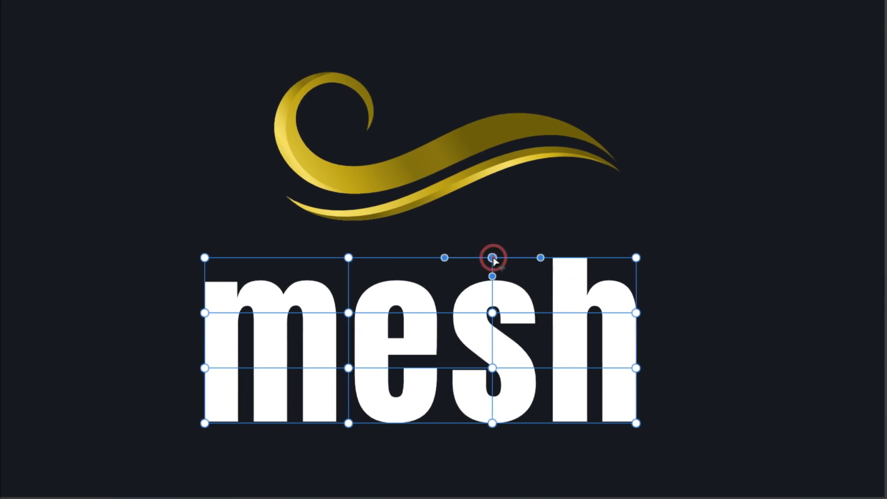
drag(493, 257, 493, 202)
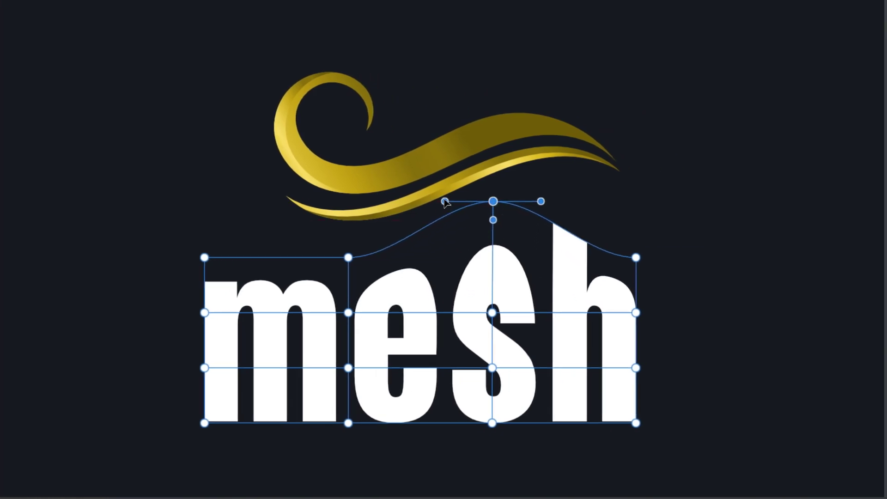
drag(185, 244, 165, 148)
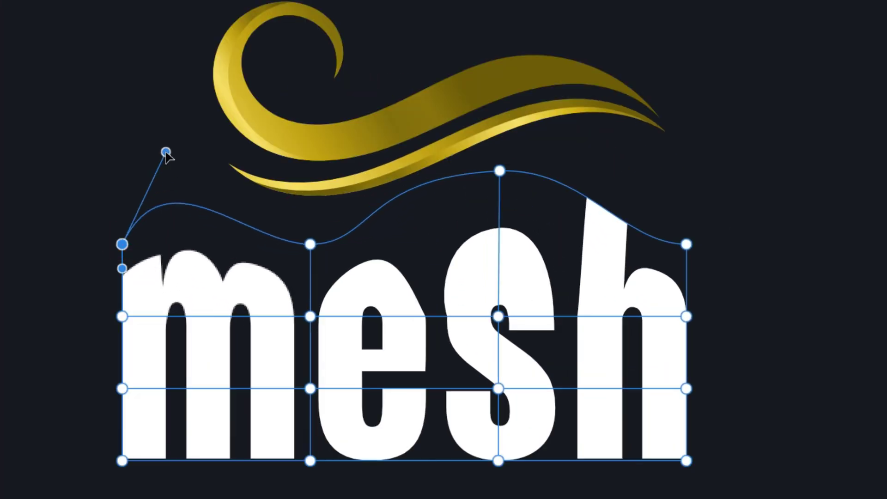
drag(310, 244, 309, 225)
drag(310, 460, 310, 497)
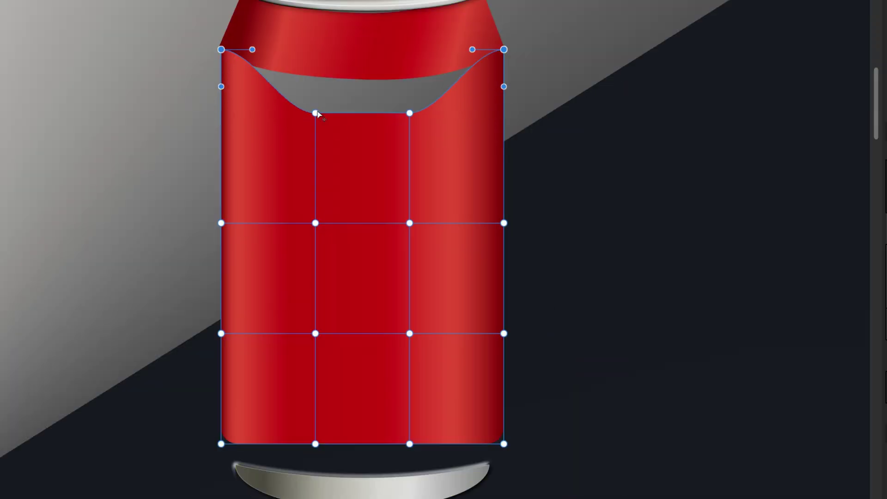
Reshape the can label's top edge, then shrink and reposition the logo on the can.
drag(318, 115, 317, 80)
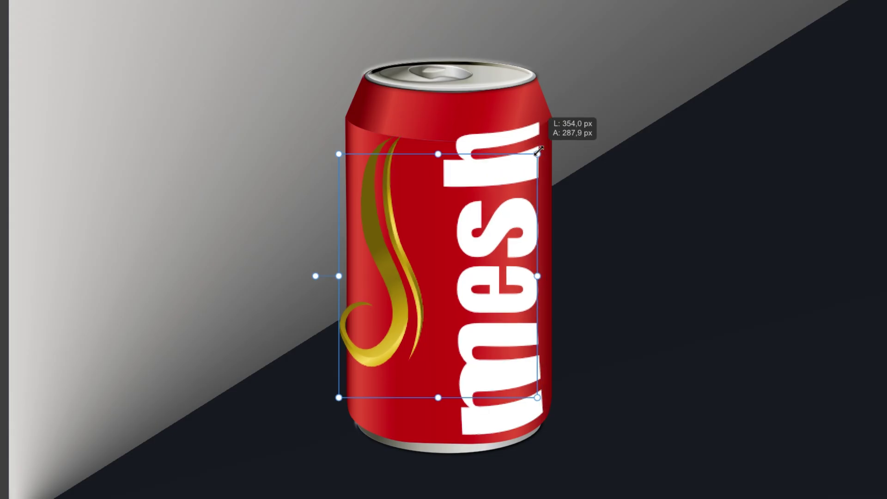
drag(539, 149, 535, 157)
mouse_move(508, 224)
mouse_down()
mouse_move(692, 242)
mouse_move(499, 241)
mouse_up()
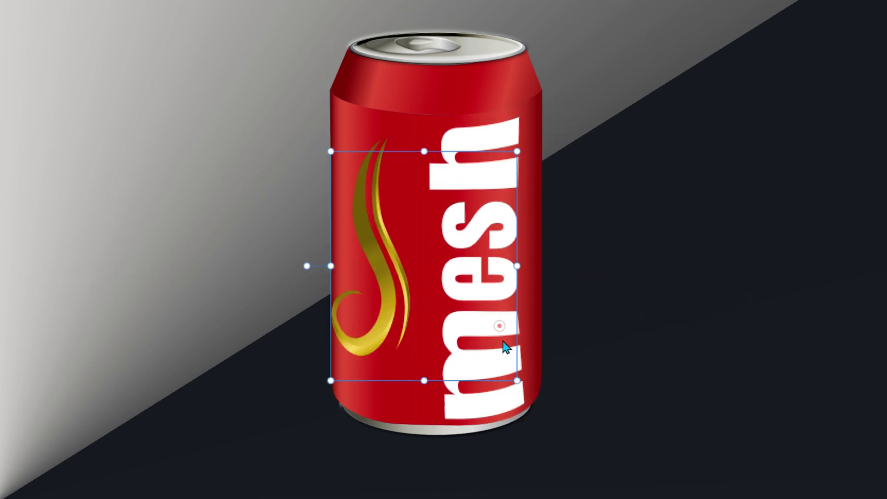
drag(503, 335, 513, 344)
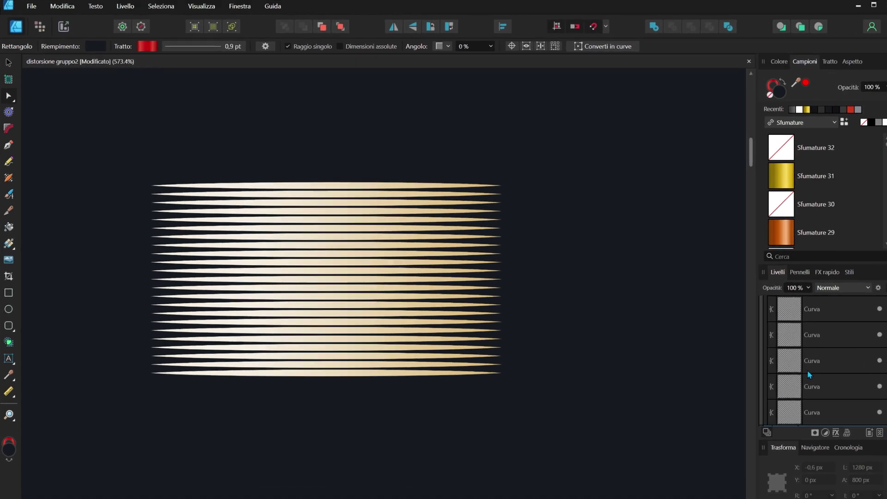
Select the Raggruppa gold stripes group and apply a Trama mesh warp distortion.
scroll(807, 370, down, 5)
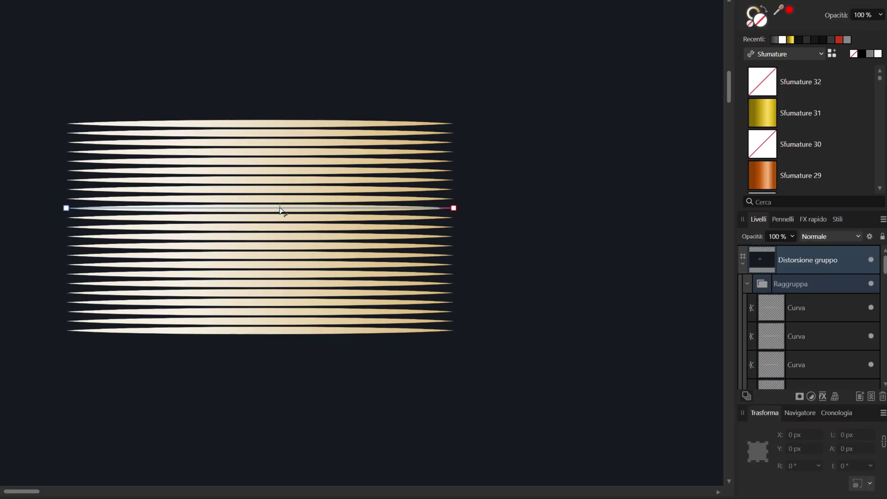
drag(280, 209, 266, 179)
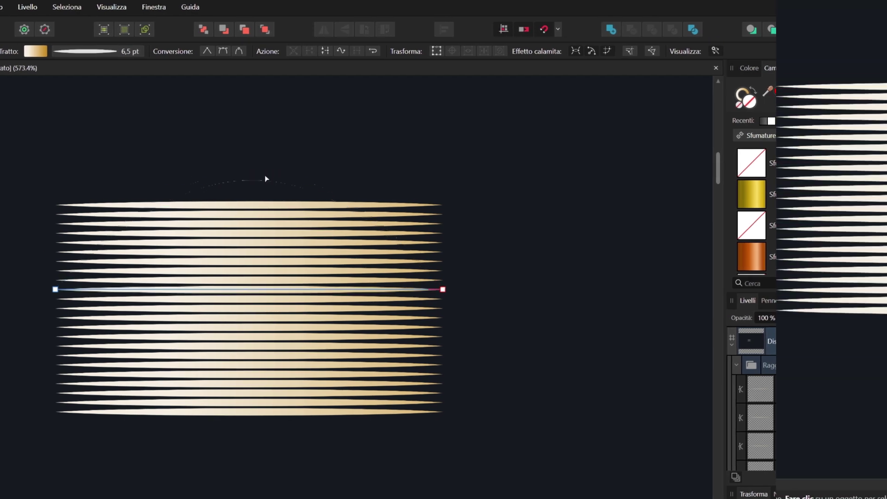
click(749, 258)
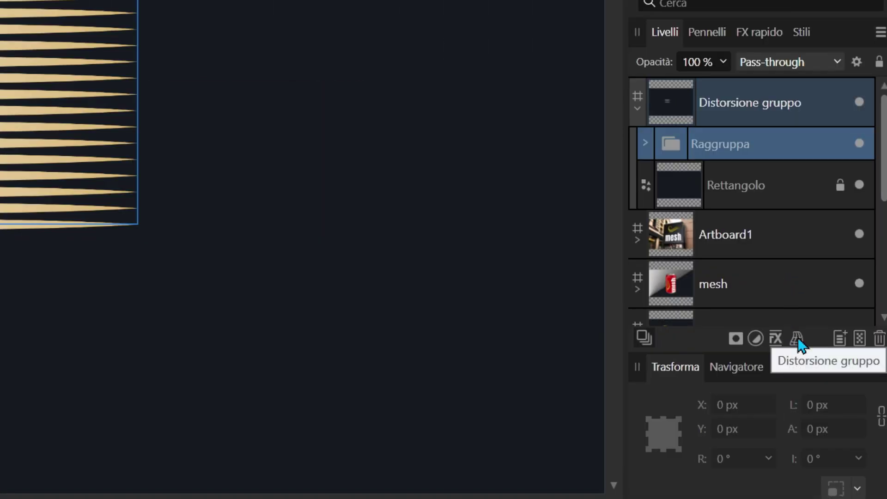
click(797, 341)
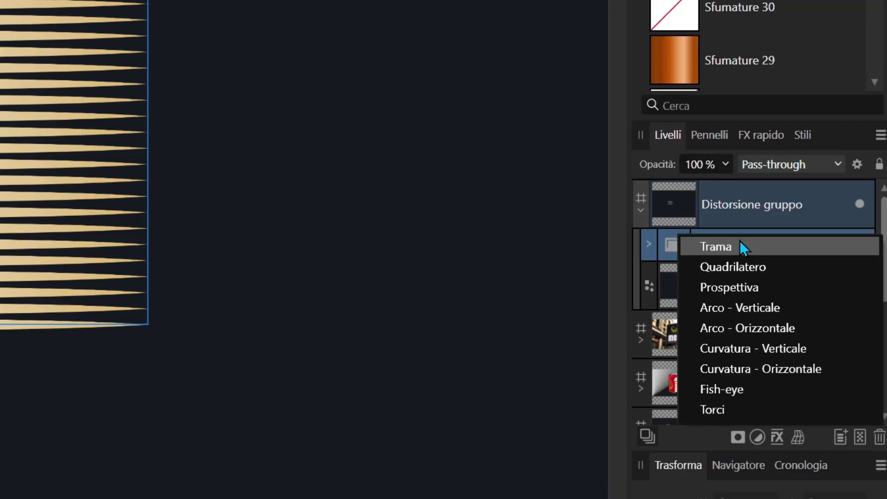
click(741, 247)
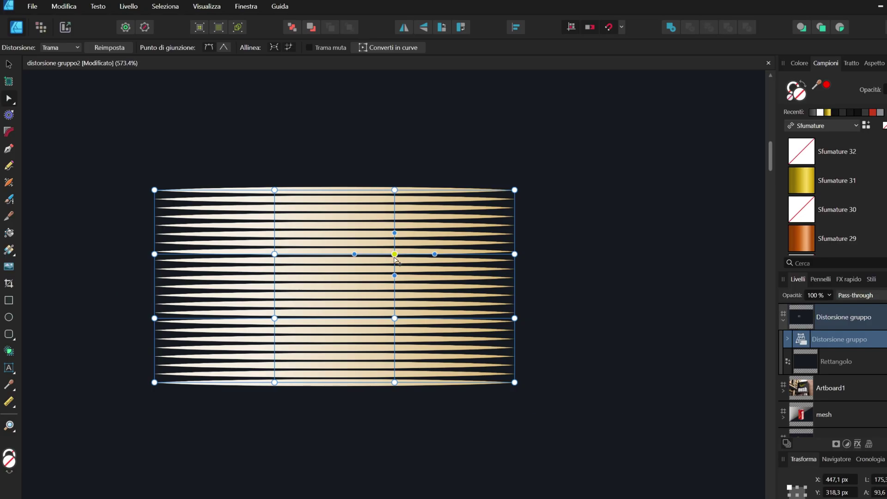
Drag mesh nodes to raise a tall hump in the stripes, then undo it.
mouse_move(395, 258)
mouse_down()
mouse_move(395, 285)
mouse_move(379, 286)
mouse_move(378, 227)
mouse_up()
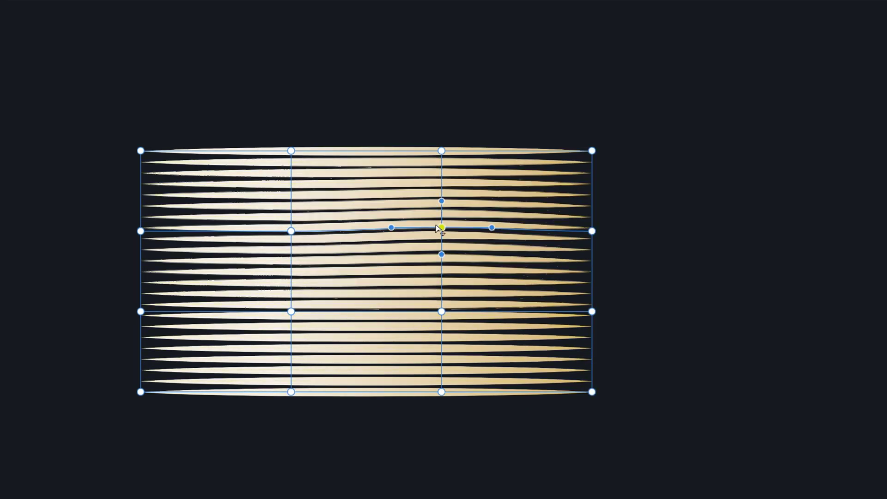
mouse_move(435, 207)
mouse_down()
mouse_move(434, 185)
mouse_move(479, 234)
mouse_move(410, 264)
mouse_move(409, 288)
mouse_up()
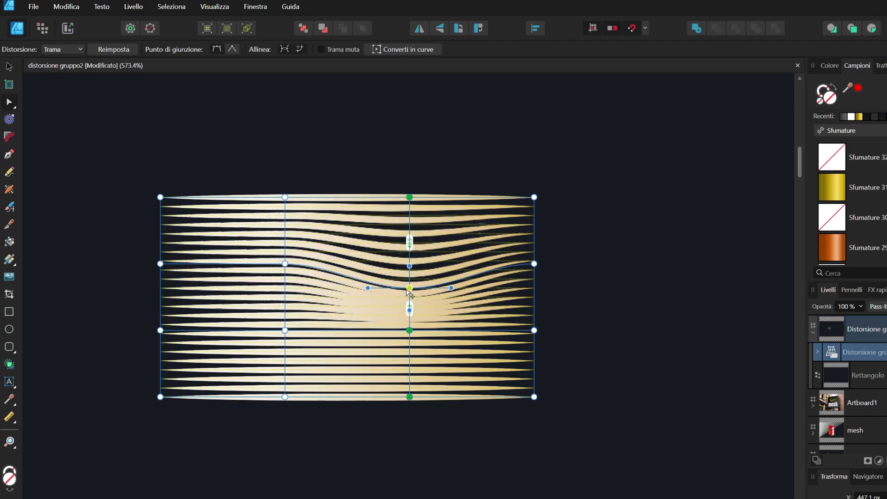
drag(405, 252, 404, 227)
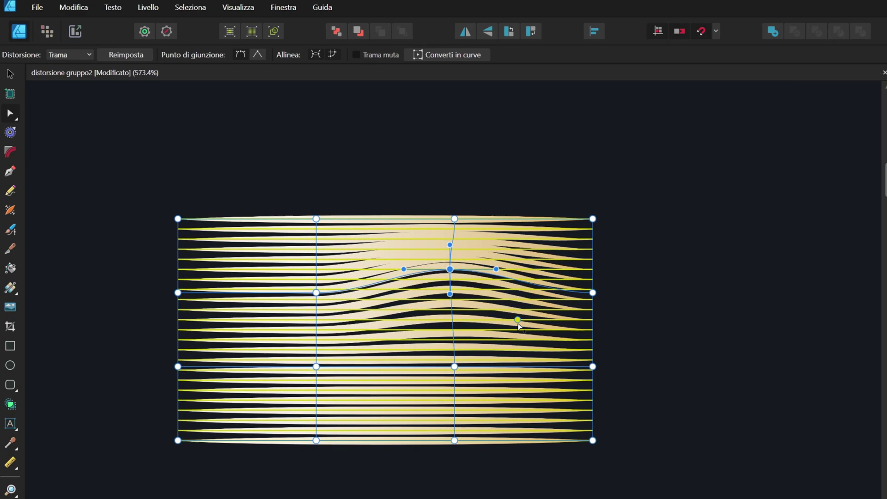
key(ctrl+z)
key(ctrl+z)
Pull the top-right mesh cell into an S-curve, then drag it back flat.
click(534, 259)
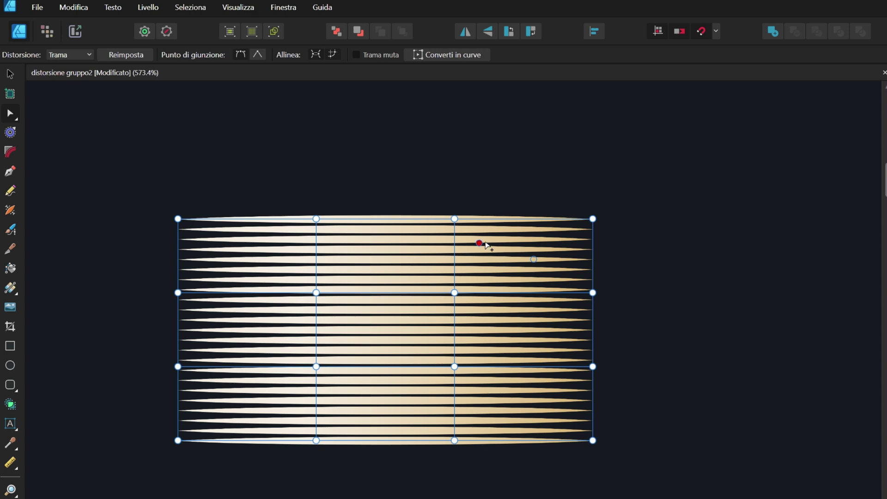
mouse_move(533, 257)
mouse_down()
mouse_move(539, 179)
mouse_move(789, 205)
mouse_up()
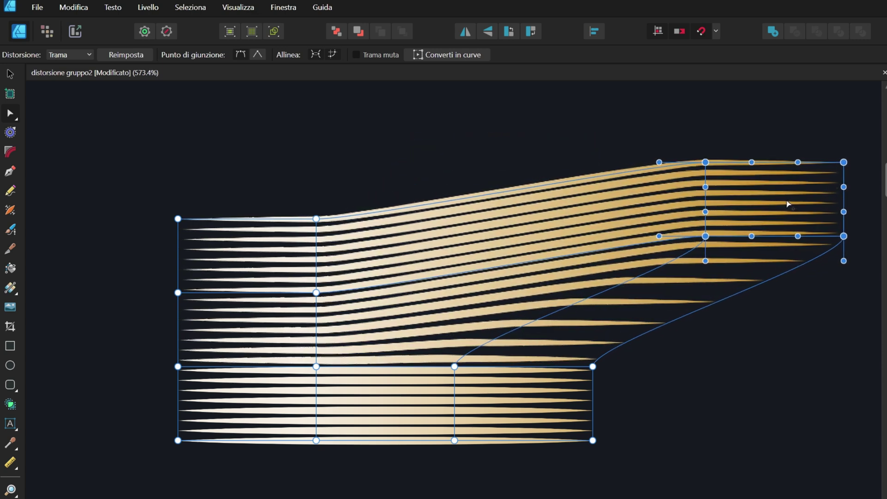
drag(789, 205, 354, 238)
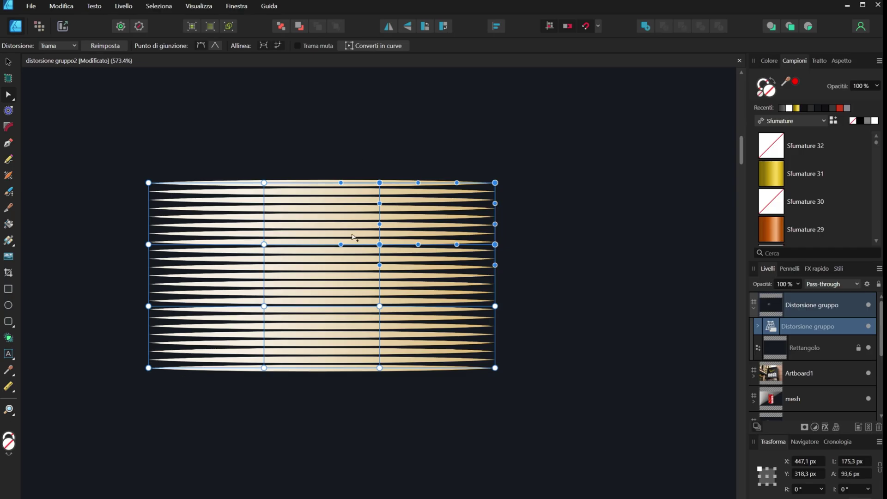
Lift the middle-column mesh nodes into a wave, then undo it.
click(424, 292)
drag(375, 300, 380, 289)
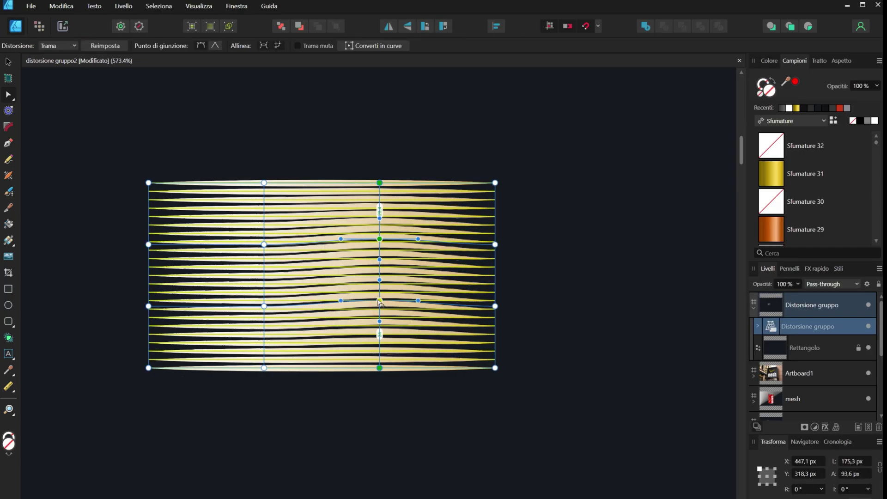
drag(414, 315, 406, 310)
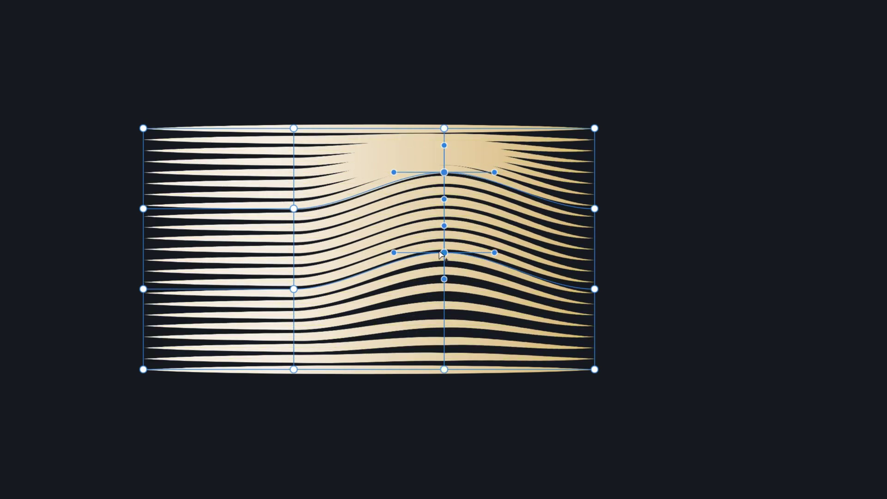
key(ctrl+z)
Add a mesh node, test a dip and two bumps, undo to flat, and show distortion types.
double_click(370, 182)
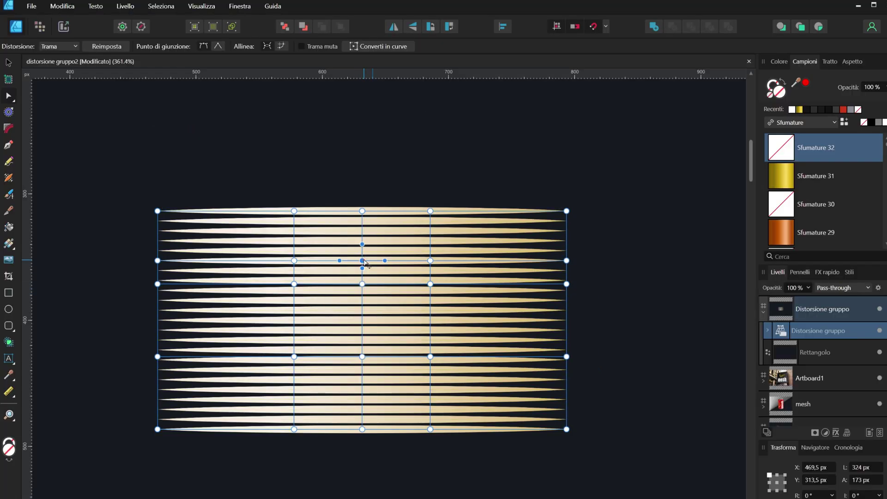
drag(369, 182, 372, 209)
drag(365, 284, 366, 207)
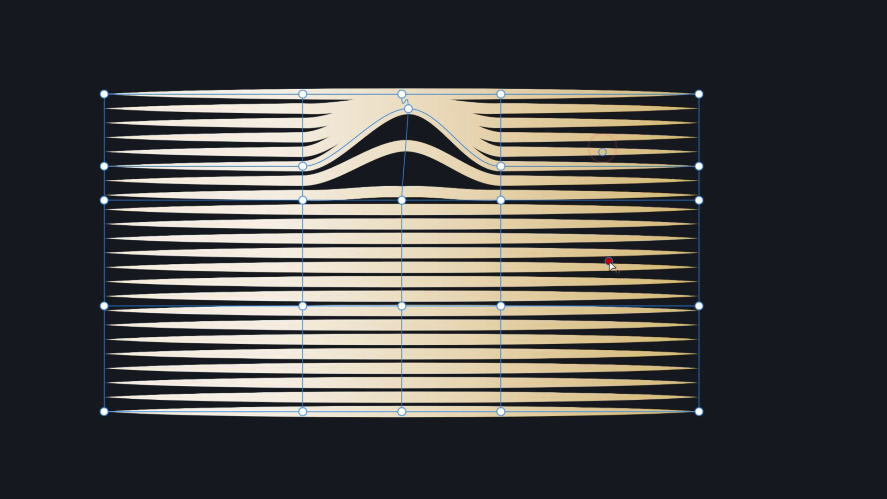
drag(610, 272, 576, 227)
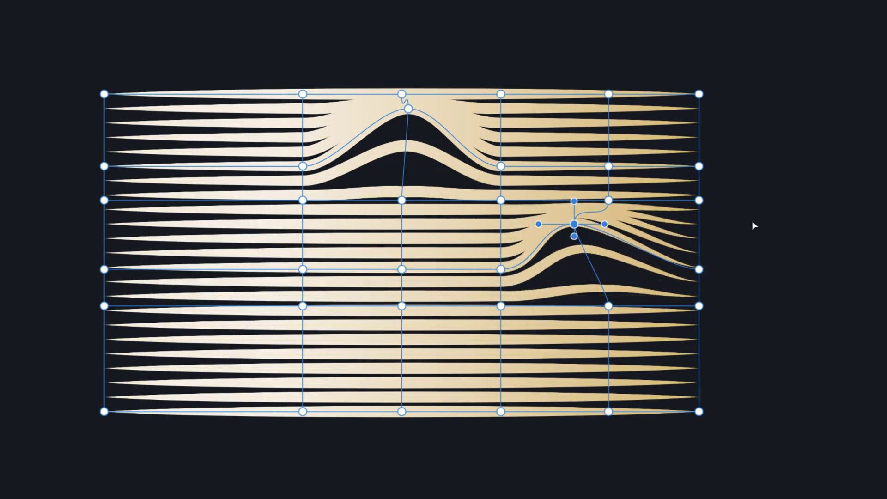
key(ctrl+z)
key(ctrl+z)
key(ctrl+z)
key(ctrl+z)
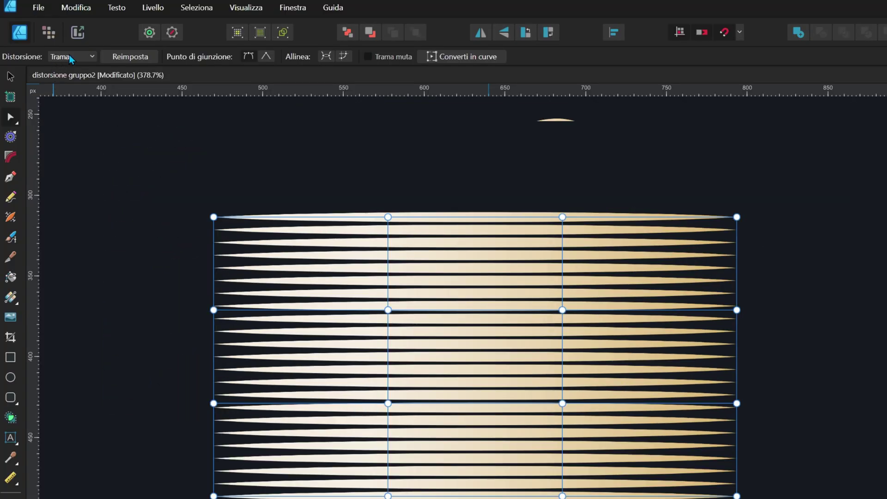
click(69, 57)
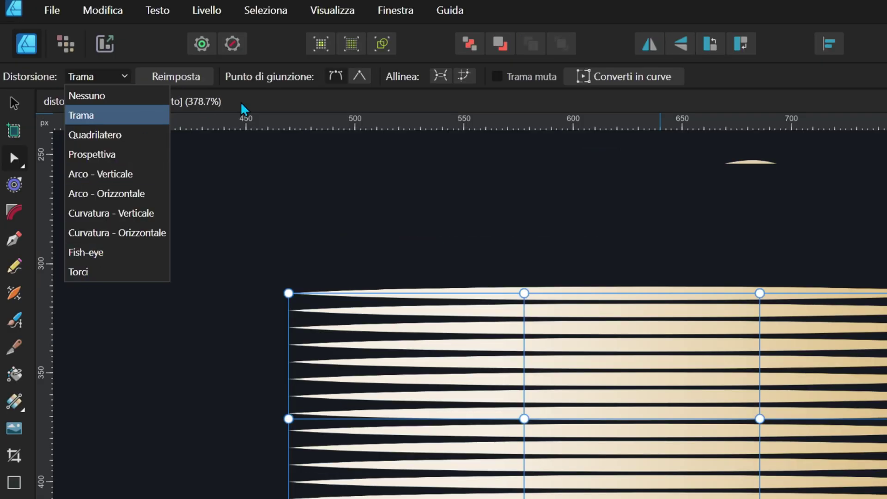
Keep Trama, zoom to the mesh node, and align handles to the selected curve nodes.
click(263, 99)
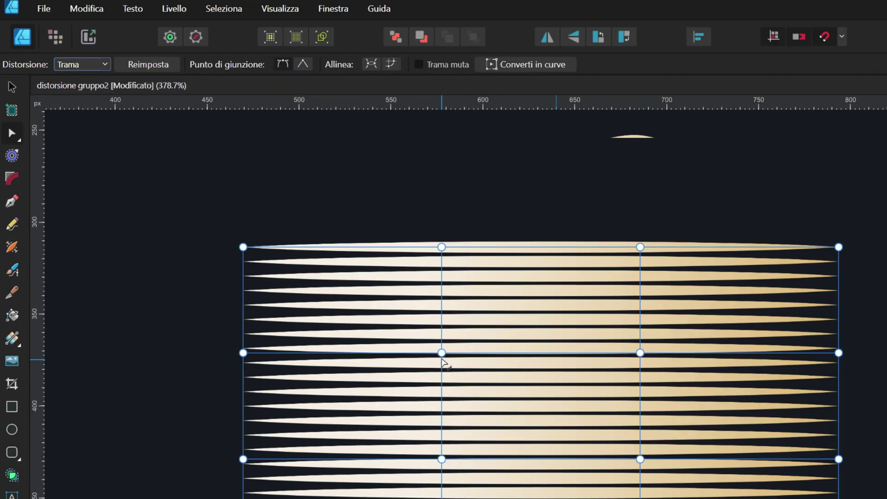
ctrl+scroll(443, 362, up, 3)
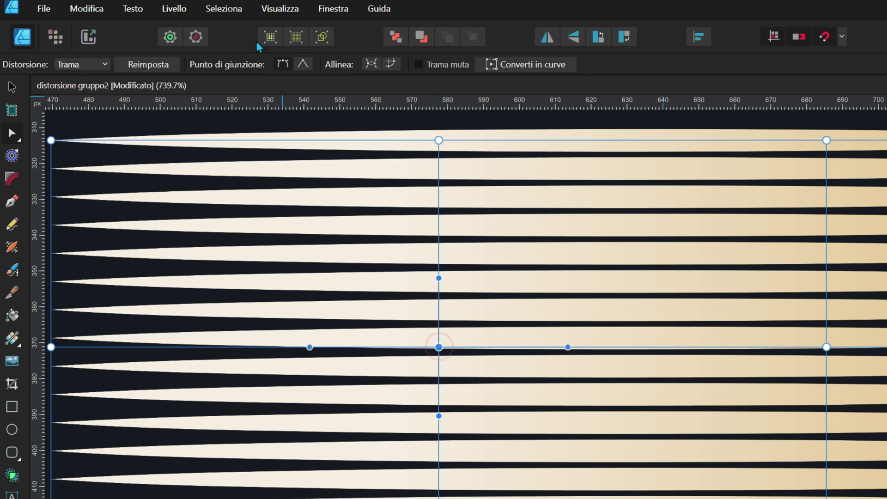
ctrl+scroll(429, 351, up, 2)
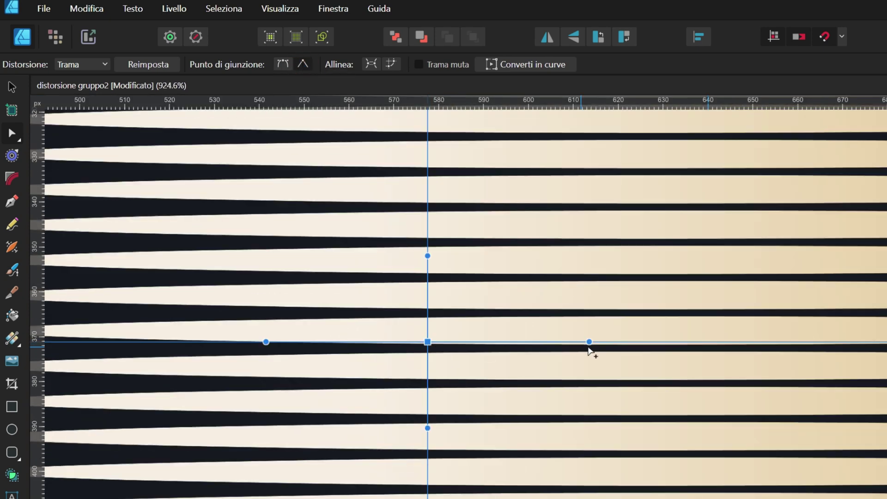
ctrl+scroll(590, 351, down, 4)
mouse_move(588, 347)
mouse_down()
mouse_move(575, 360)
mouse_move(589, 345)
mouse_up()
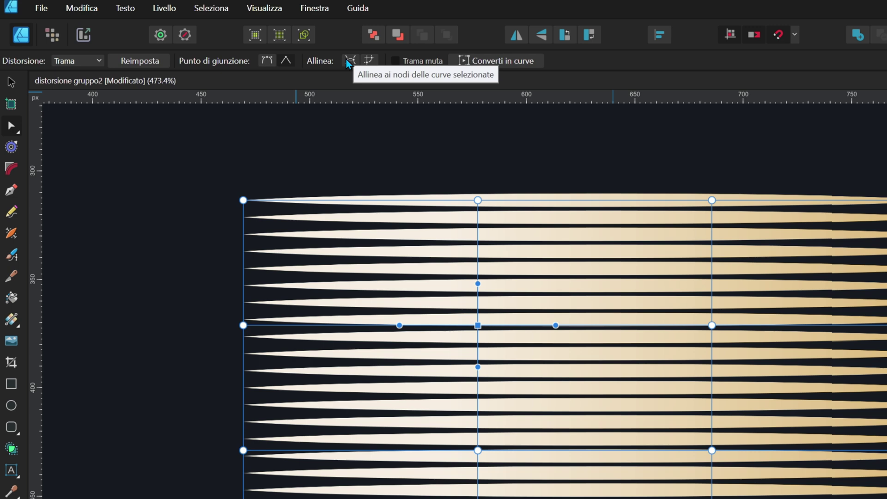
click(347, 60)
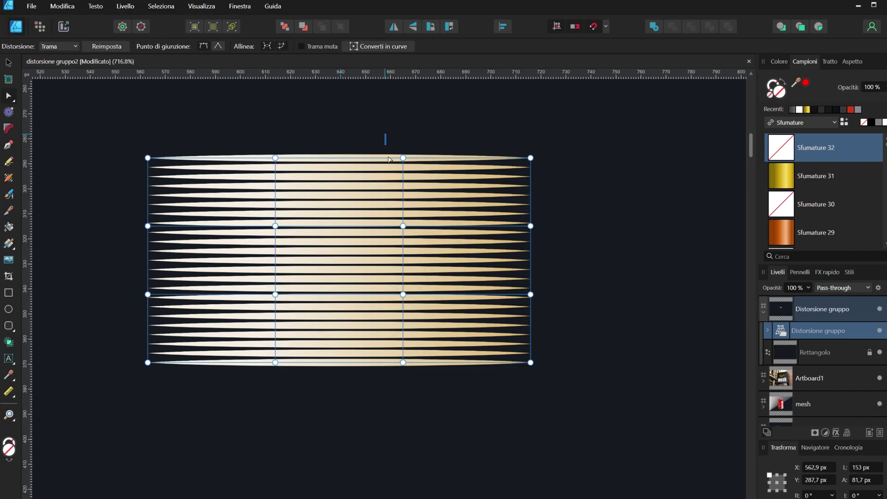
Select and raise a middle and the leftmost mesh node column to ripple the stripes into a wave.
drag(386, 133, 420, 401)
scroll(396, 194, up, 2)
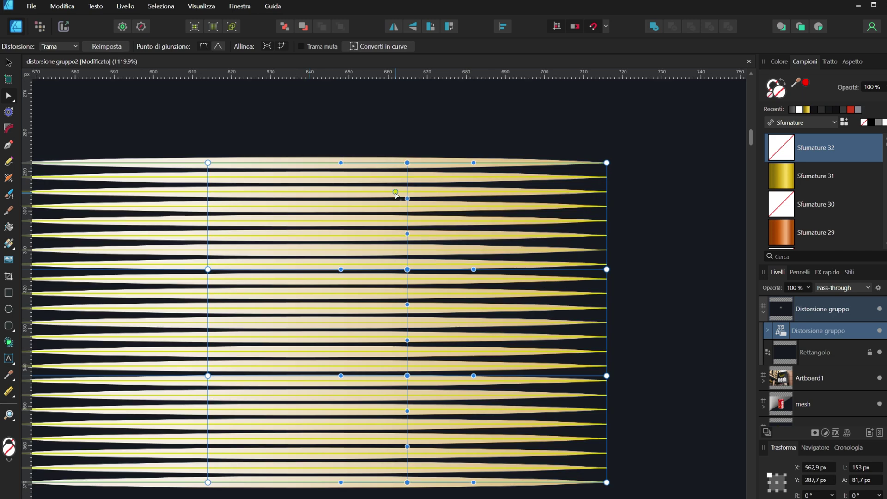
drag(405, 254, 408, 208)
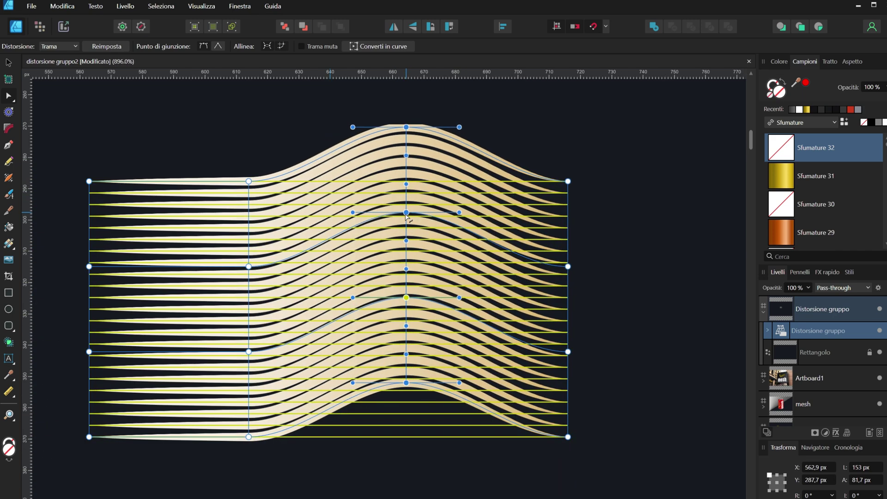
scroll(529, 362, down, 1)
drag(163, 171, 219, 440)
scroll(158, 325, up, 1)
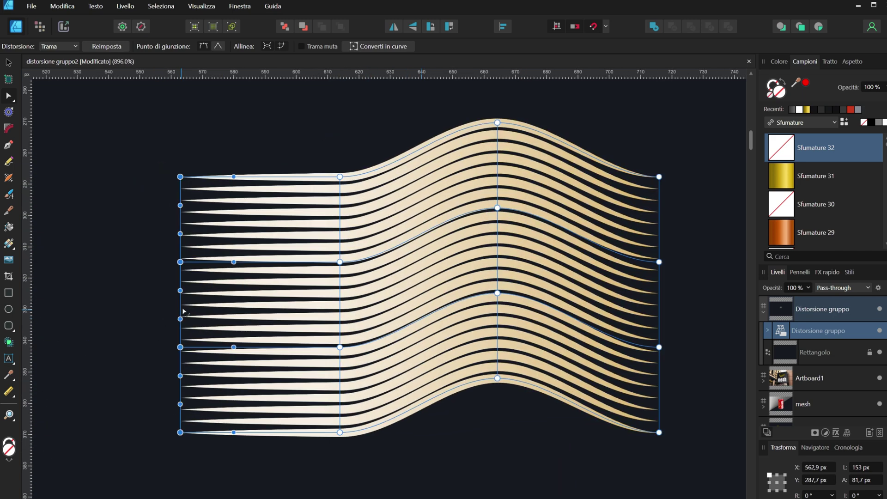
mouse_move(181, 263)
mouse_down()
mouse_move(123, 197)
mouse_move(146, 171)
mouse_up()
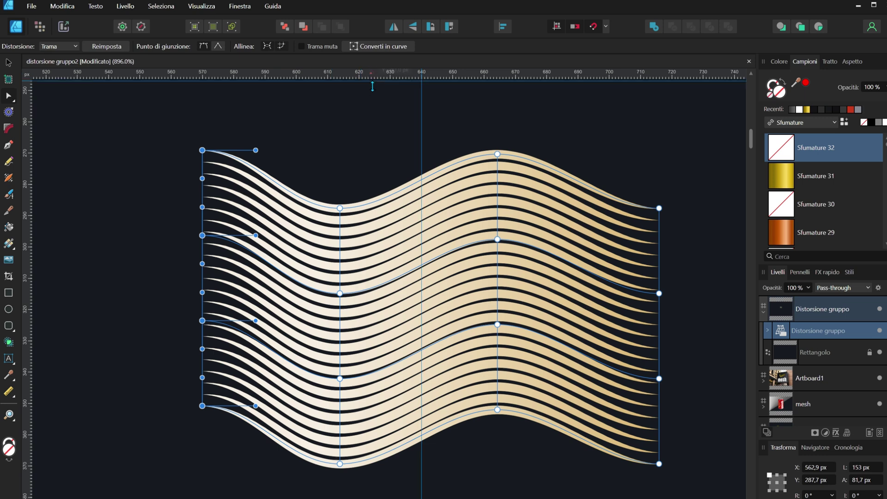
Place a horizontal guide at Y 270 px along the top of the striped block.
drag(373, 87, 369, 156)
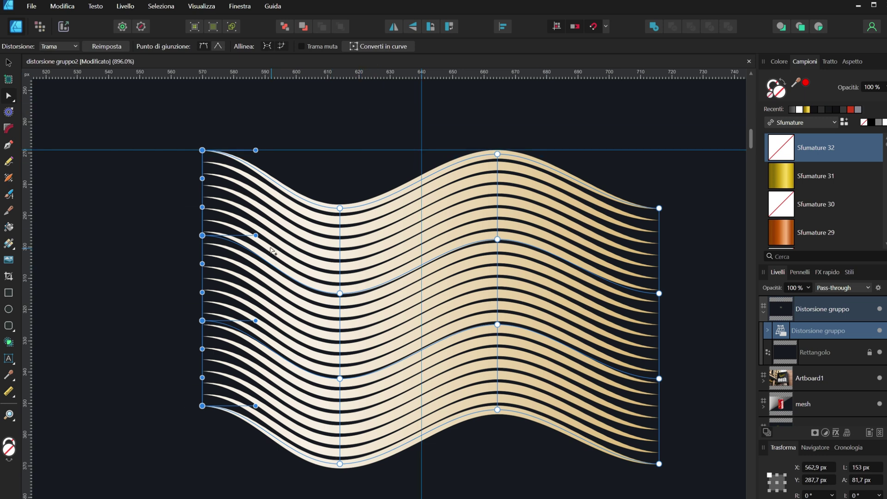
scroll(272, 251, down, 1)
key(v)
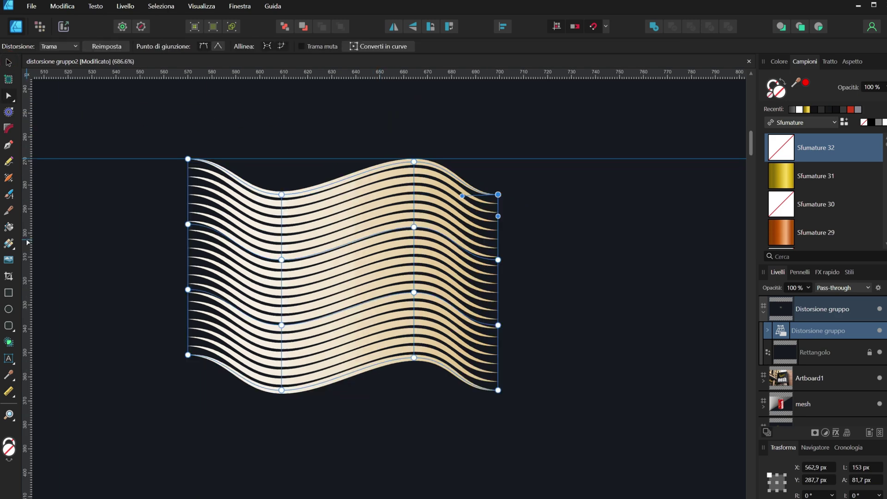
Drag the right-edge mesh handles outward to curl the stripes' right side into loops.
drag(391, 119, 554, 245)
drag(493, 214, 542, 166)
drag(494, 256, 455, 259)
drag(542, 231, 701, 234)
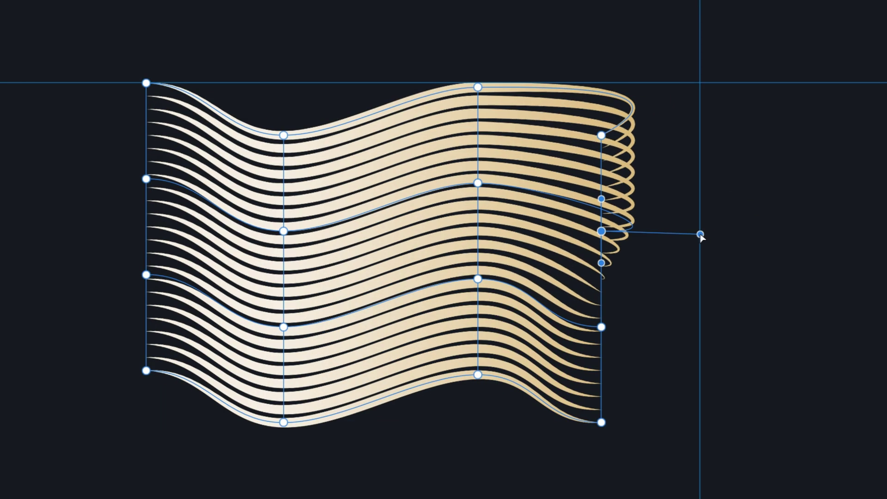
drag(601, 326, 692, 317)
drag(597, 420, 699, 422)
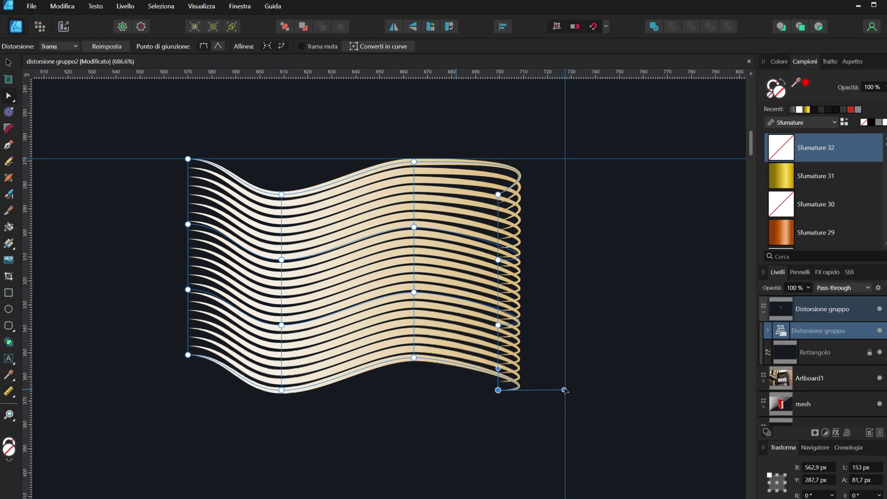
drag(565, 391, 565, 391)
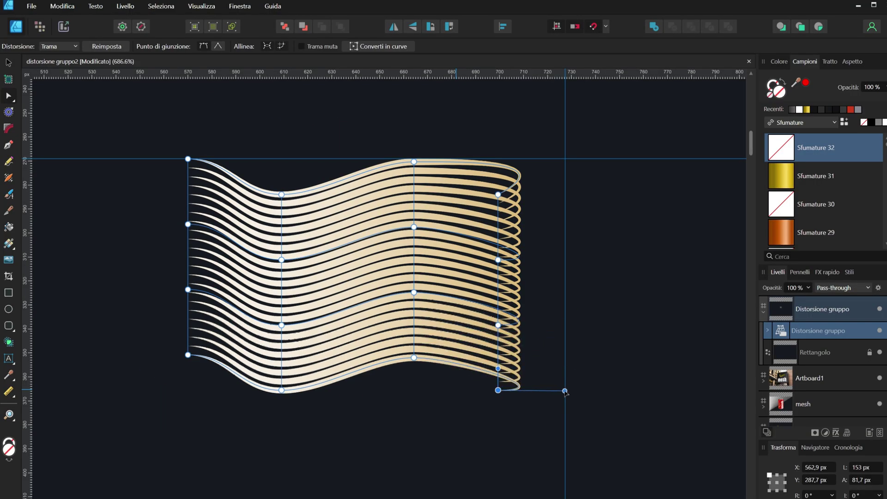
Curl the left edge into loops and raise the upper-left mesh nodes.
drag(185, 163, 113, 152)
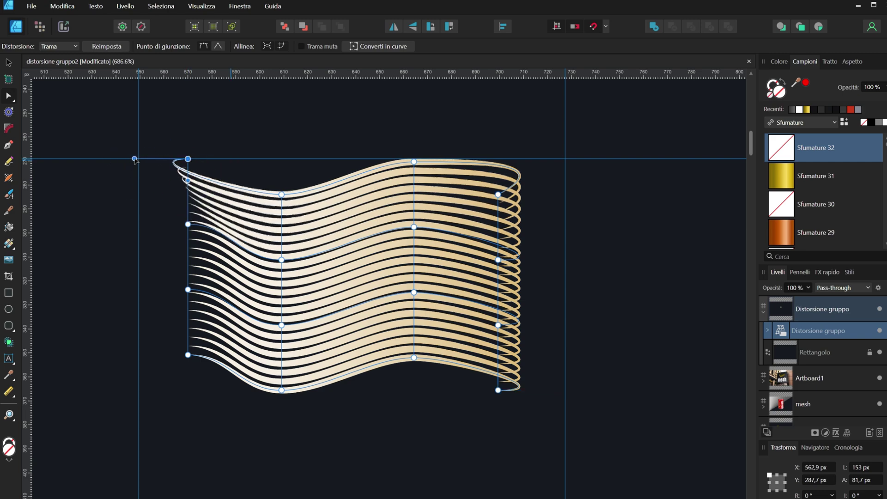
drag(187, 224, 115, 236)
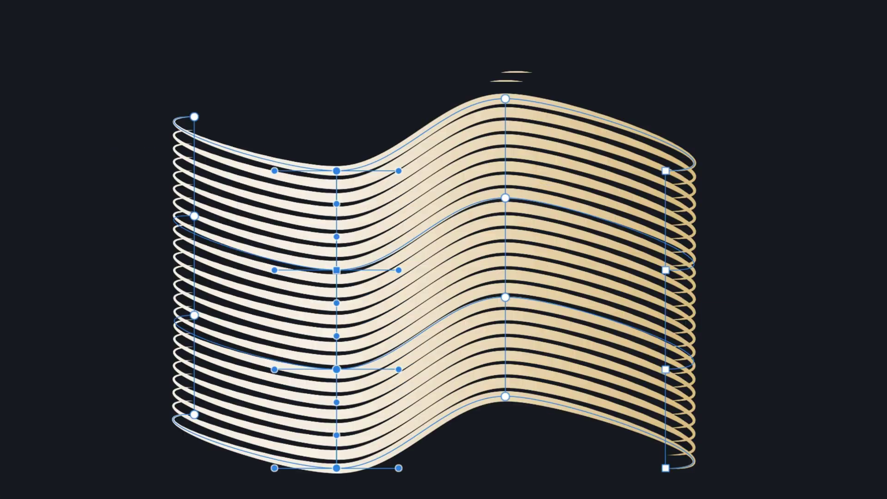
drag(171, 56, 230, 446)
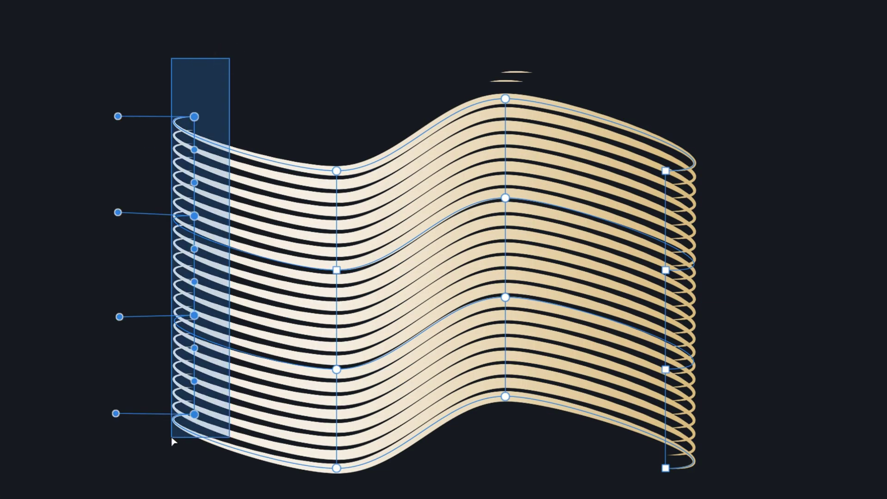
drag(192, 285, 152, 92)
drag(194, 216, 296, 124)
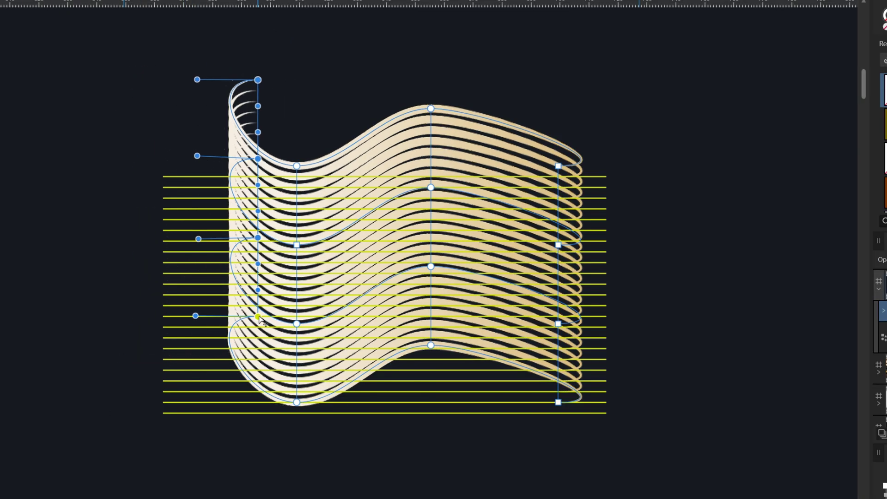
Add a new mesh column near the right side and shift it slightly left.
drag(651, 107, 554, 391)
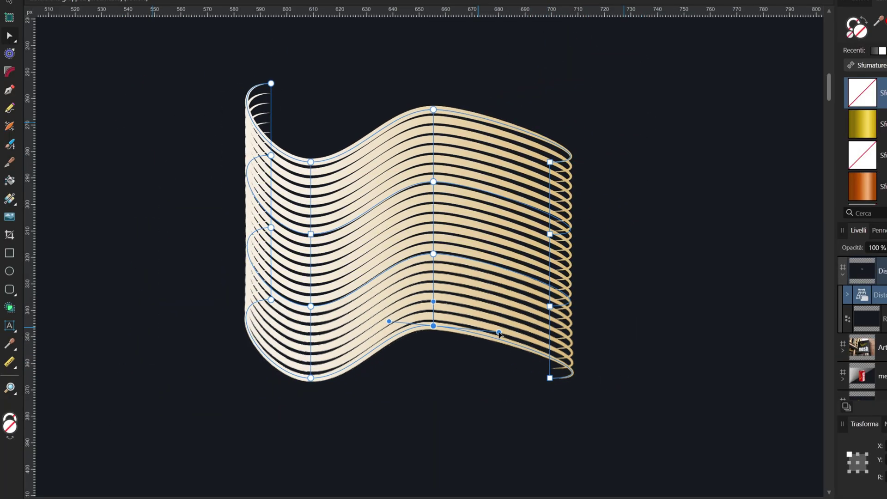
double_click(495, 207)
drag(485, 375, 527, 111)
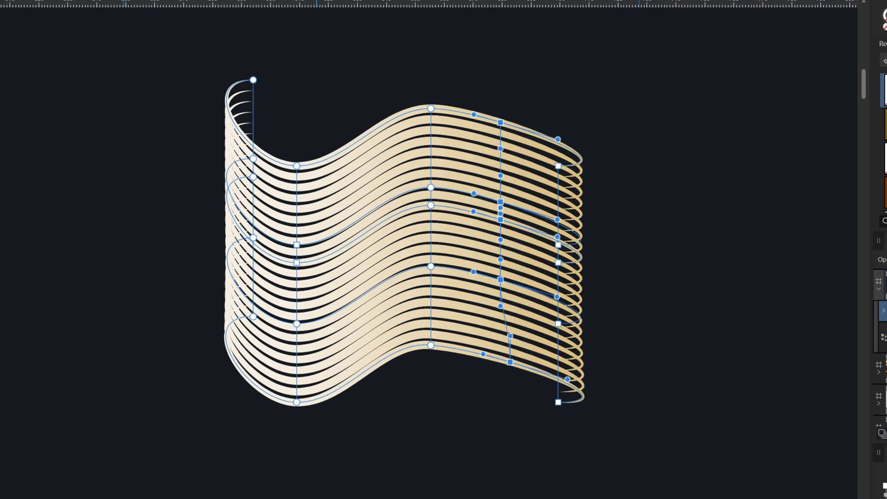
drag(500, 280, 459, 285)
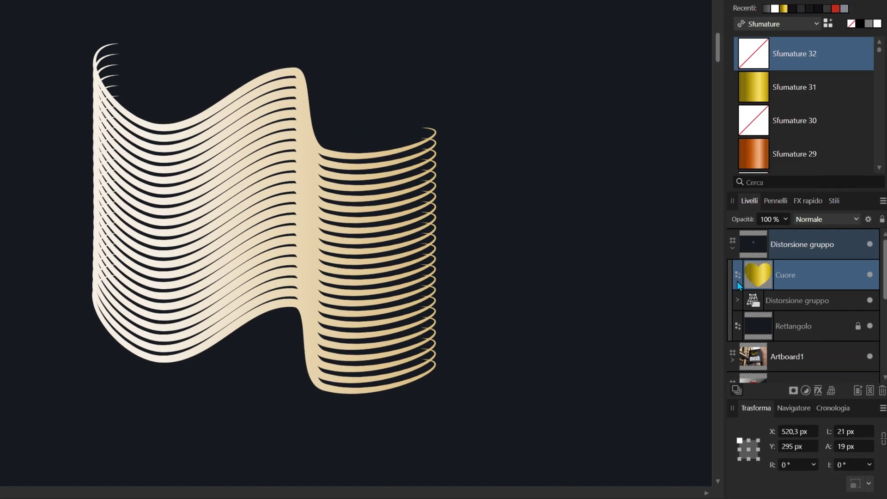
Nest the Cuore heart layer in the distortion group and slide it back and forth across the wave.
drag(738, 300, 739, 298)
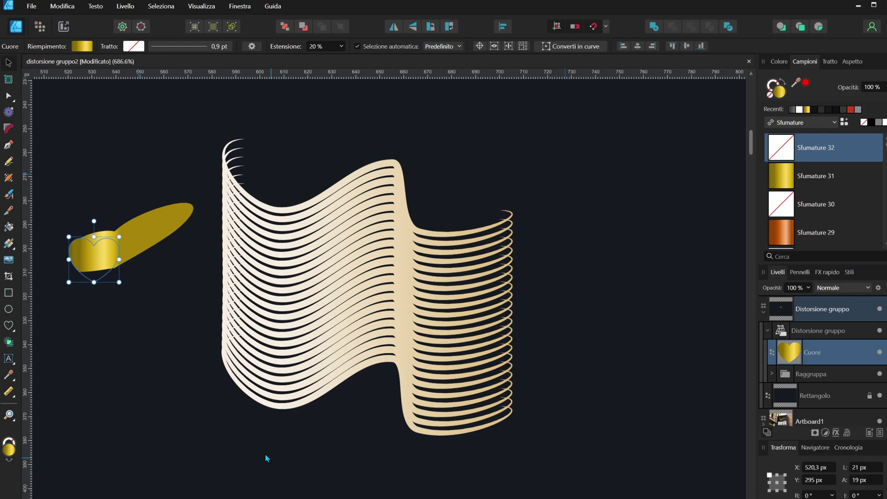
mouse_move(121, 252)
mouse_down()
mouse_move(367, 304)
mouse_move(608, 322)
mouse_up()
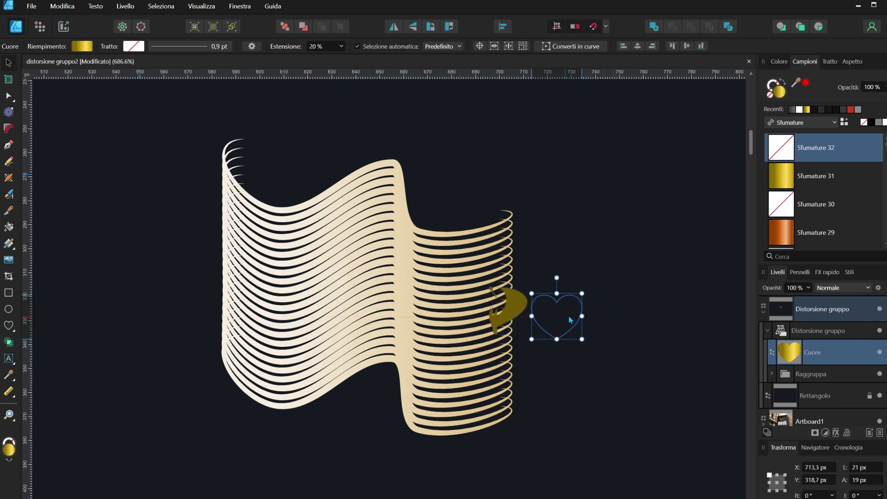
mouse_move(521, 318)
mouse_down()
mouse_move(252, 319)
mouse_move(342, 317)
mouse_move(383, 355)
mouse_move(666, 320)
mouse_up()
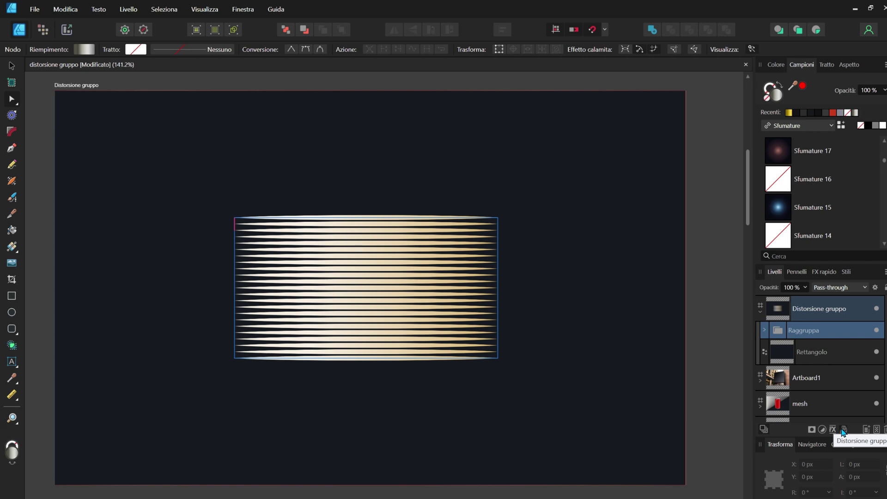
Apply an Arco - Verticale distortion at -100% so the stripes fan into a leftward half-circle.
click(843, 430)
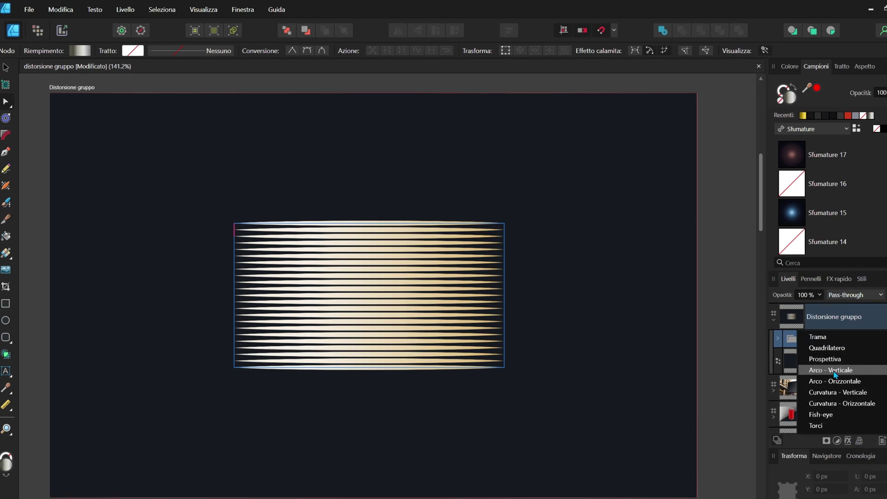
click(835, 372)
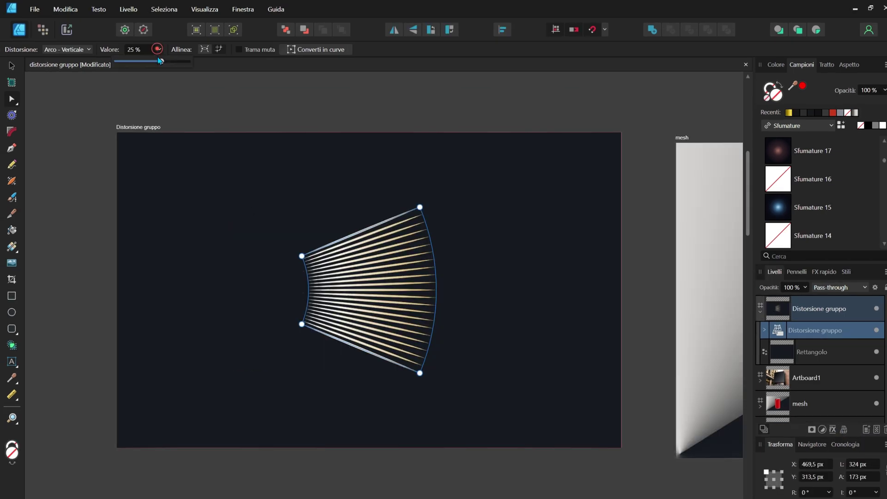
drag(161, 64, 195, 84)
scroll(476, 347, up, 2)
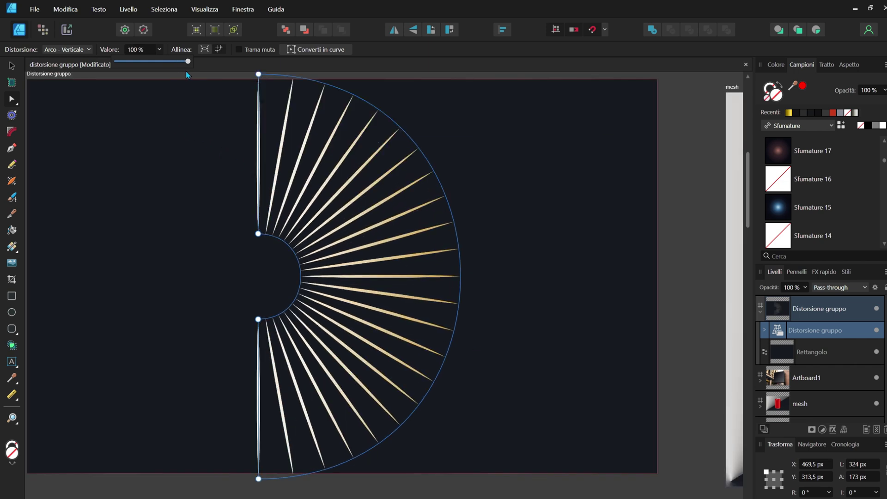
drag(188, 61, 118, 74)
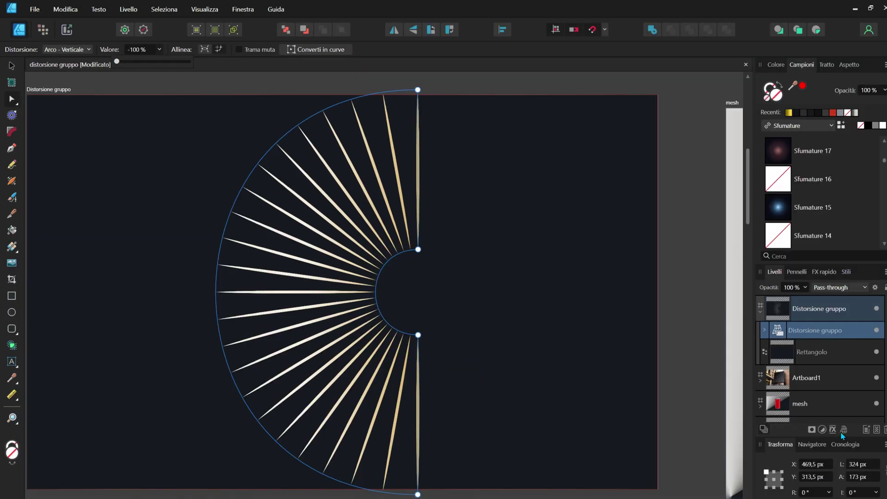
click(844, 431)
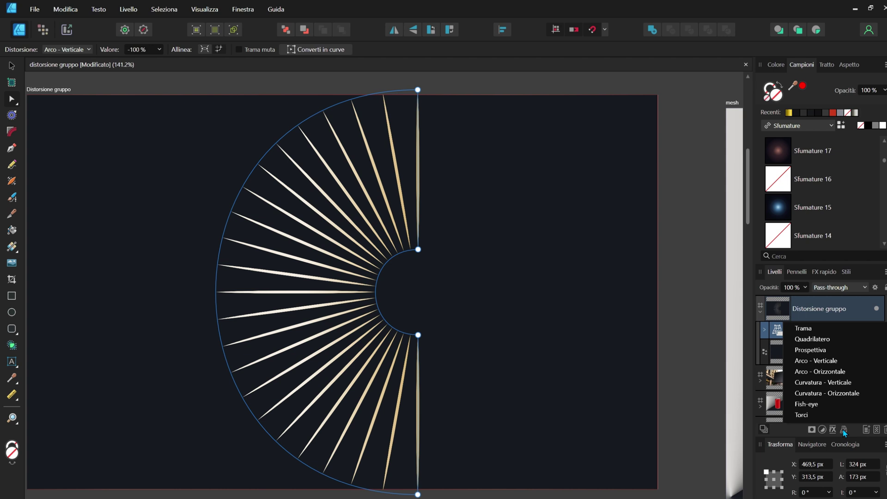
Try a nested Arco - Orizzontale warp on the fan and expand the nested distortion group.
click(823, 372)
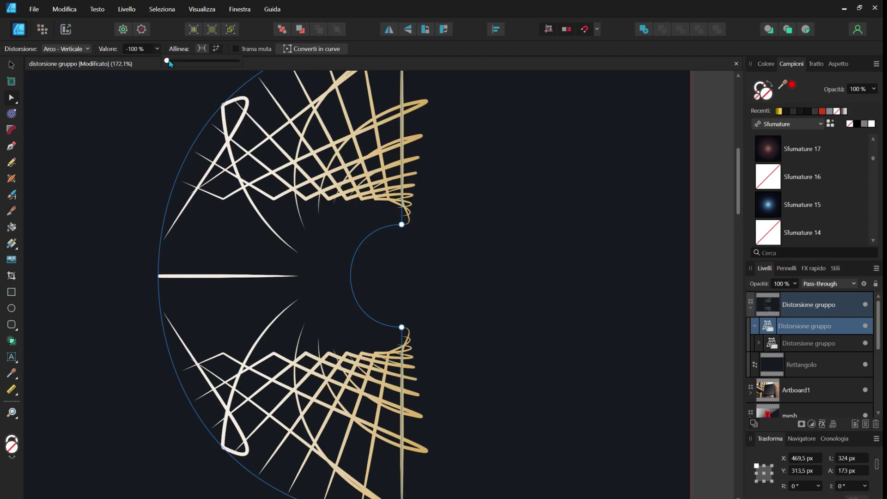
drag(169, 64, 167, 63)
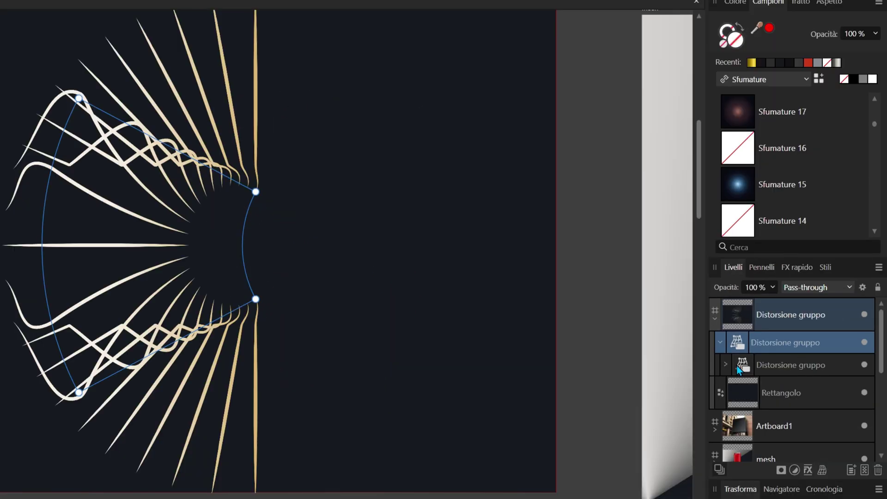
click(740, 367)
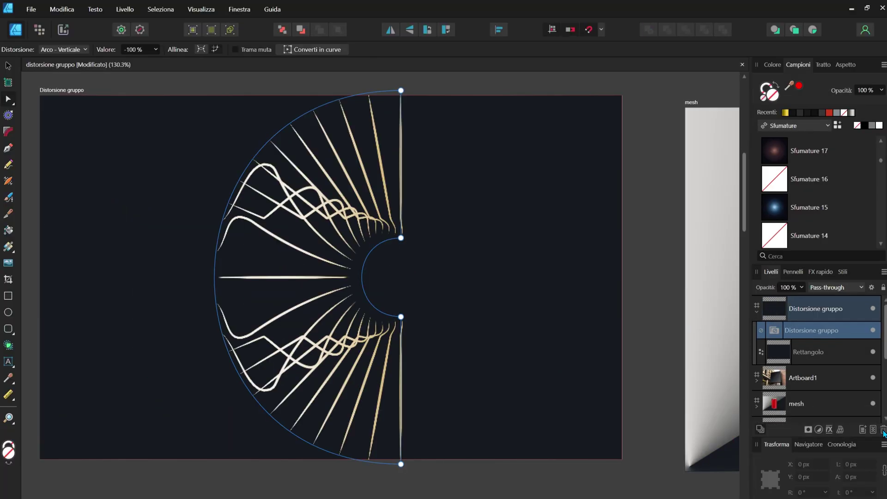
click(782, 347)
Try vertical and then horizontal bend warps on the gold lines, adjusting each strength.
drag(782, 321, 786, 326)
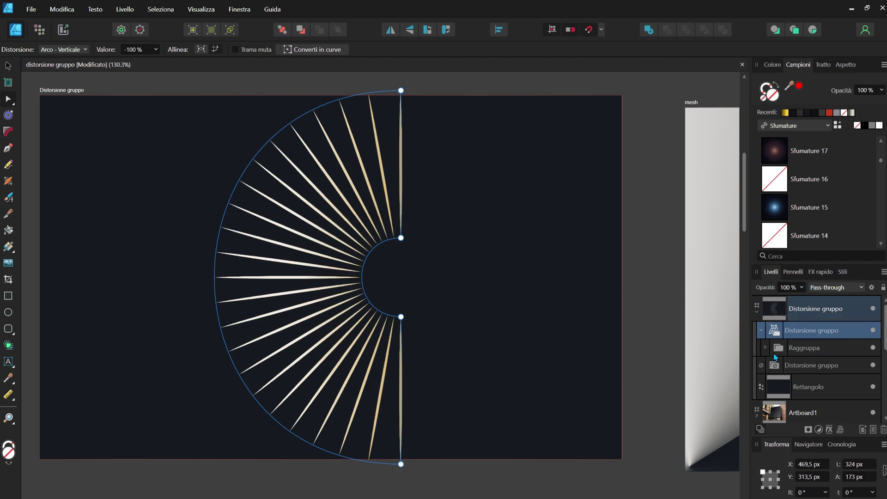
click(71, 50)
click(75, 133)
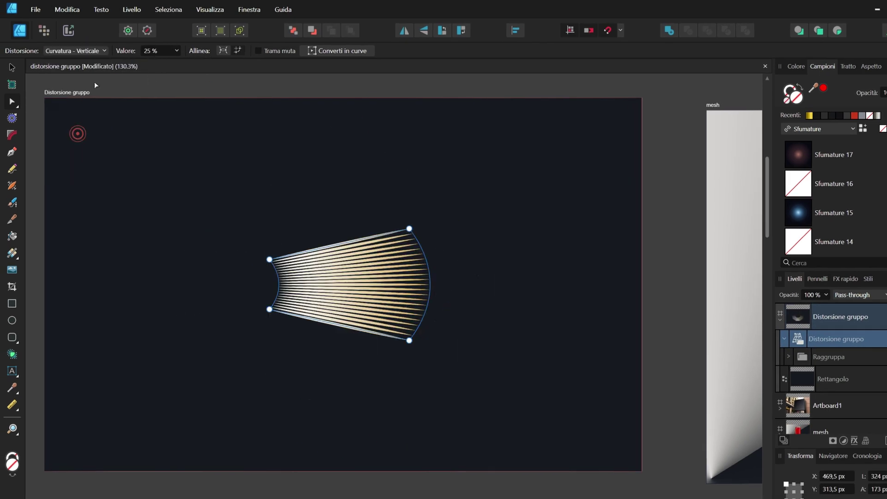
mouse_move(125, 62)
mouse_down()
mouse_move(228, 76)
mouse_move(149, 82)
mouse_up()
click(68, 50)
click(63, 141)
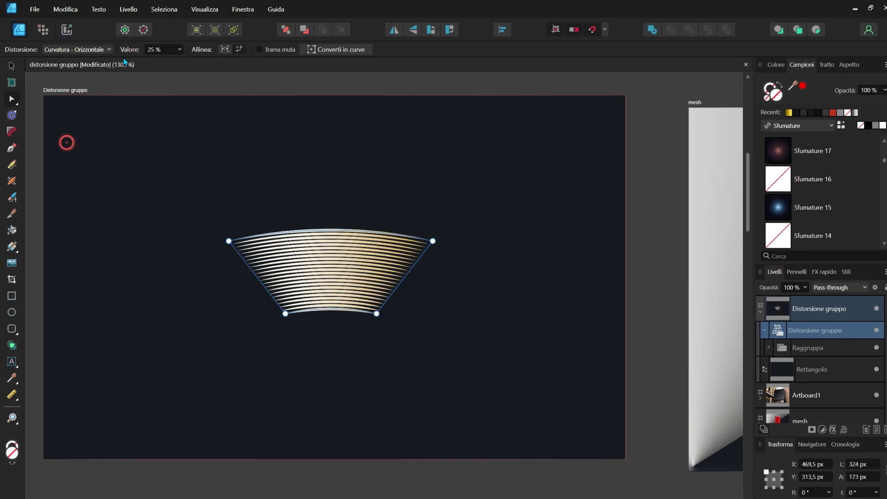
click(179, 50)
mouse_move(199, 66)
mouse_down()
mouse_move(115, 74)
mouse_move(172, 61)
mouse_up()
Switch the warp to Fish-eye, then to Torci, and increase the twist amount.
click(77, 50)
click(70, 156)
click(149, 50)
scroll(368, 280, up, 3)
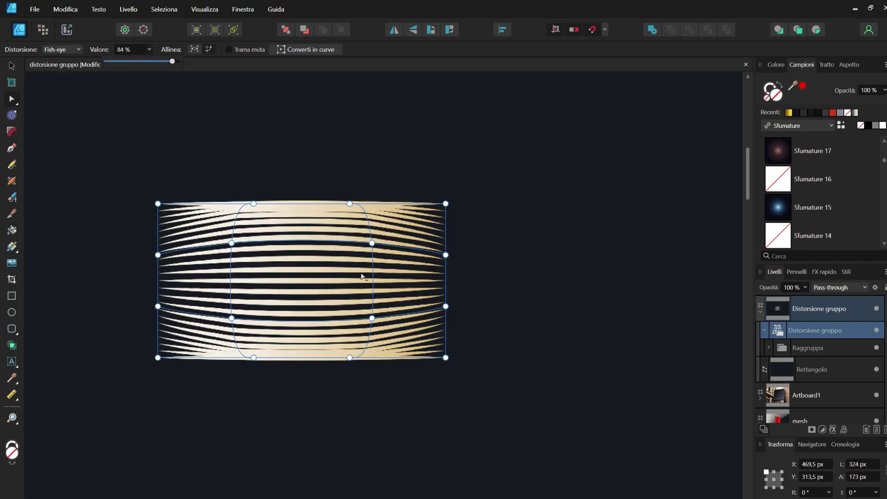
click(58, 50)
click(57, 169)
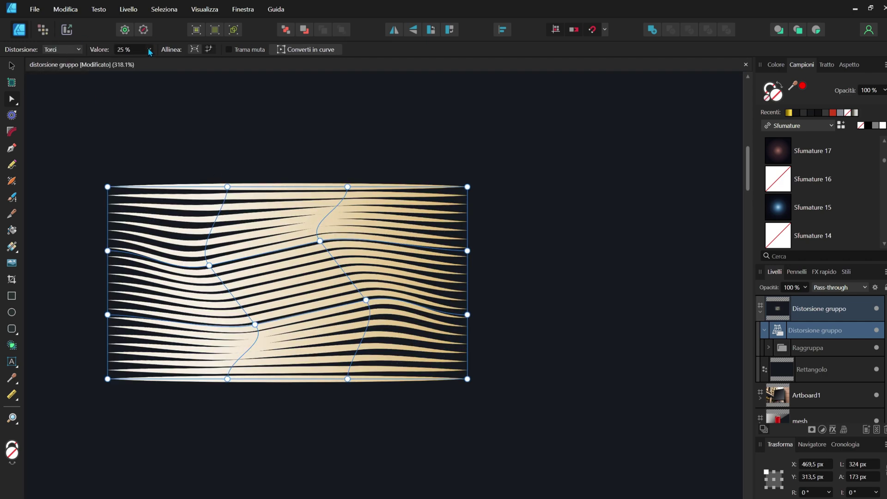
click(149, 50)
drag(143, 61, 170, 65)
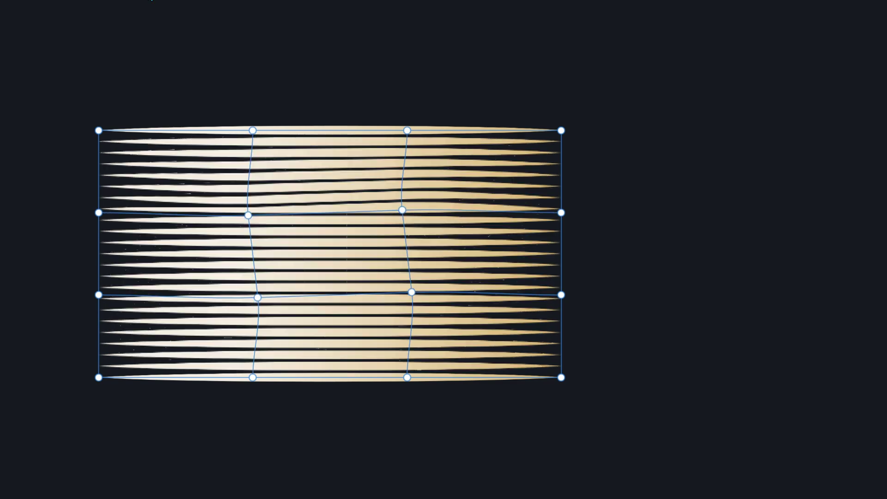
Drag the centre, bottom and top-middle mesh nodes to swirl the lines into a wavy band.
mouse_move(330, 254)
mouse_down()
mouse_move(297, 192)
mouse_move(304, 202)
mouse_up()
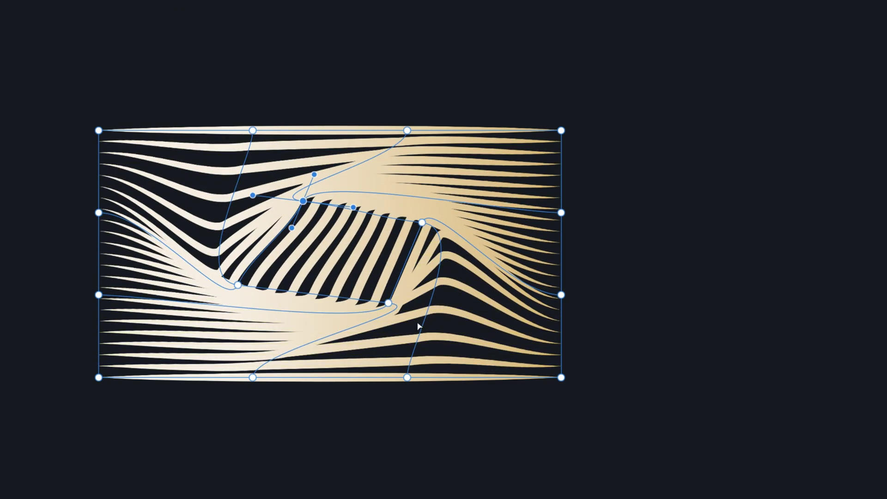
drag(253, 378, 241, 461)
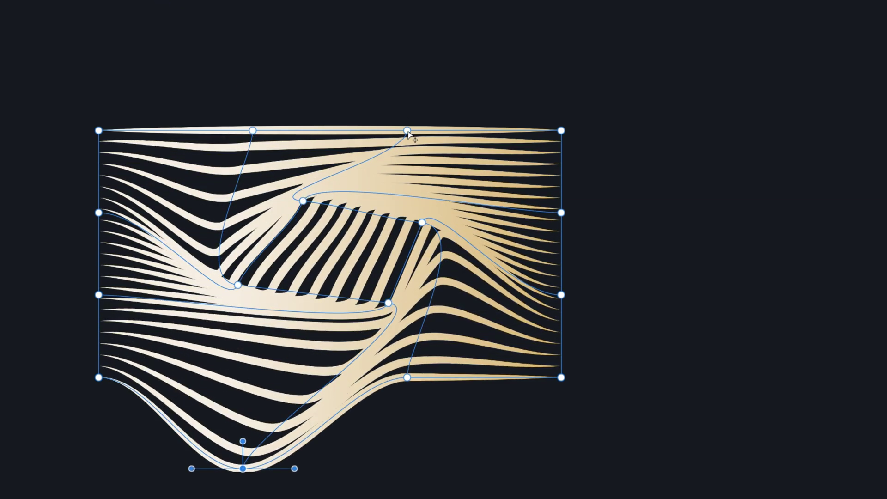
drag(407, 131, 405, 49)
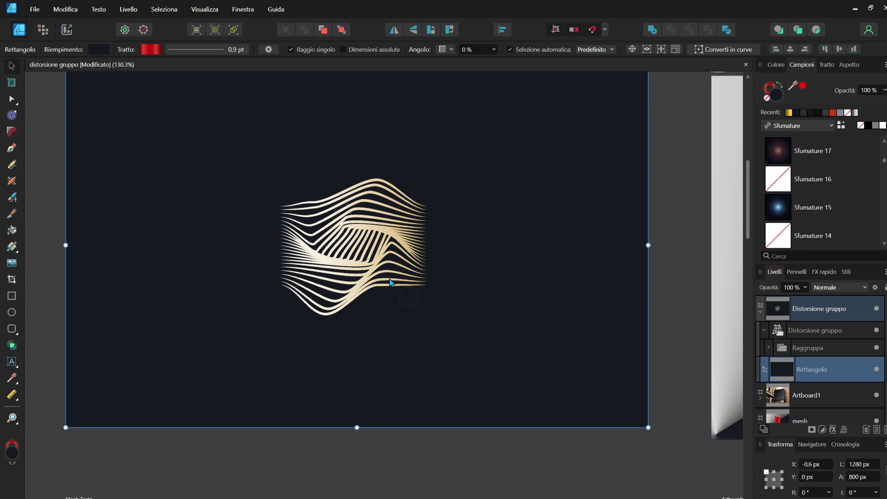
click(391, 283)
scroll(391, 282, down, 2)
Type 'mesh' in a large text box below the swoosh and nudge it up.
scroll(365, 250, down, 3)
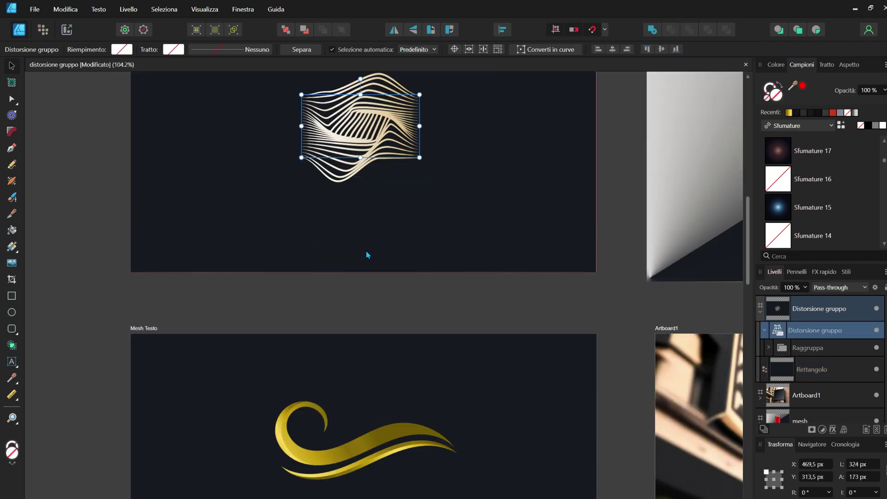
scroll(366, 255, down, 4)
click(11, 363)
drag(234, 300, 236, 452)
text(m)
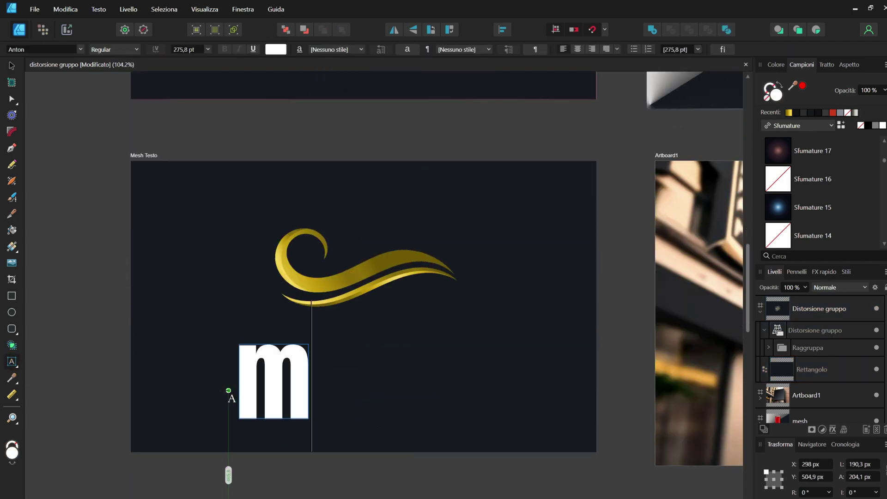
text(esh)
drag(337, 353, 337, 344)
Apply a Trama mesh grid warp to the word mesh.
scroll(337, 344, down, 2)
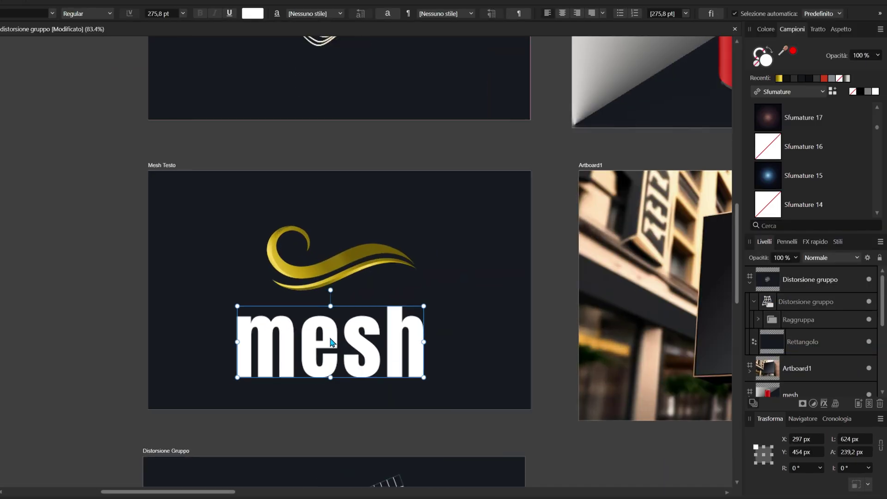
scroll(337, 344, up, 4)
click(835, 404)
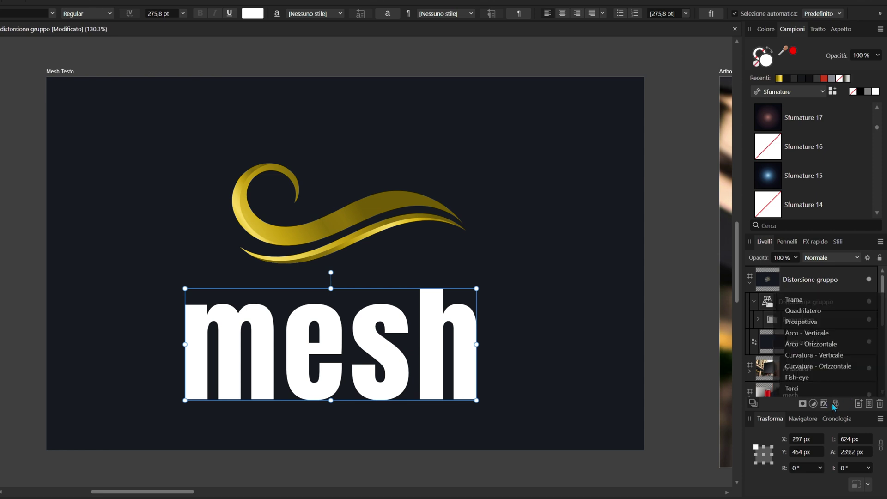
click(795, 296)
Arch the text's top edge with the mesh nodes, then select the text layer.
mouse_move(463, 276)
mouse_down()
mouse_move(464, 226)
mouse_move(525, 226)
mouse_up()
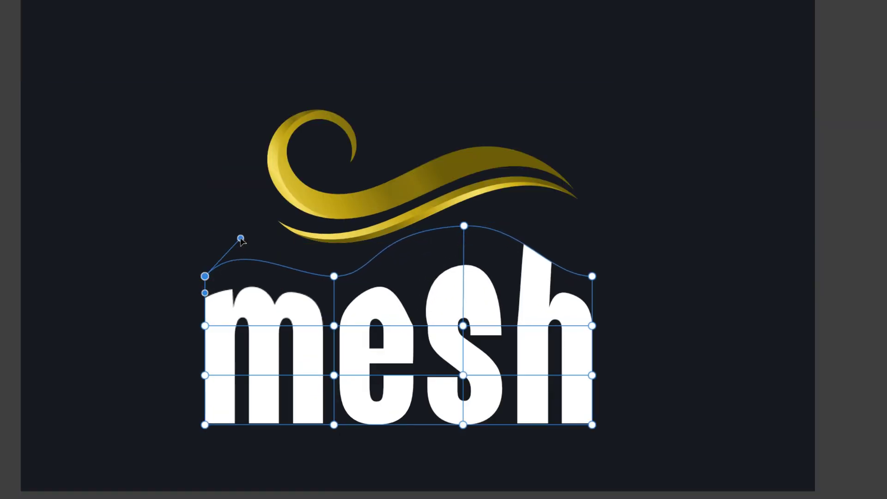
drag(240, 238, 236, 143)
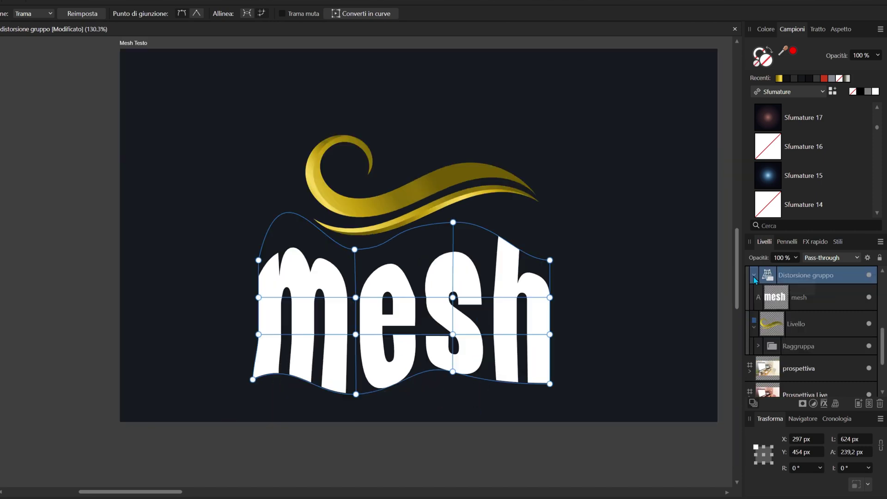
click(781, 300)
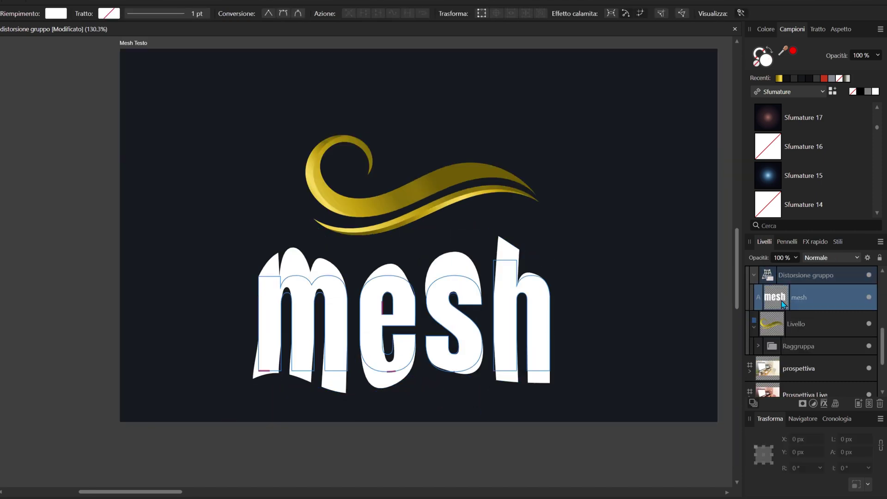
click(794, 345)
Move the text out of the warp group and skew its right corners with a Quadrilatero warp.
mouse_move(794, 345)
mouse_down()
mouse_move(792, 323)
mouse_move(790, 360)
mouse_up()
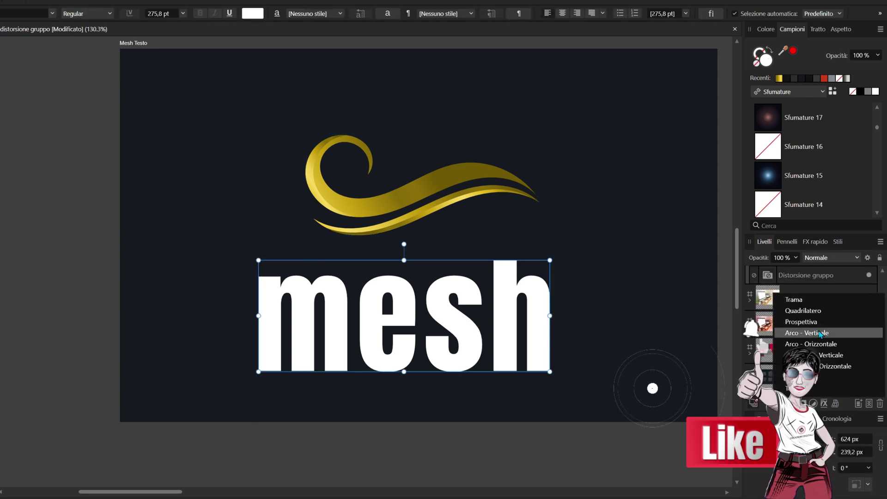
click(803, 311)
drag(550, 372, 556, 382)
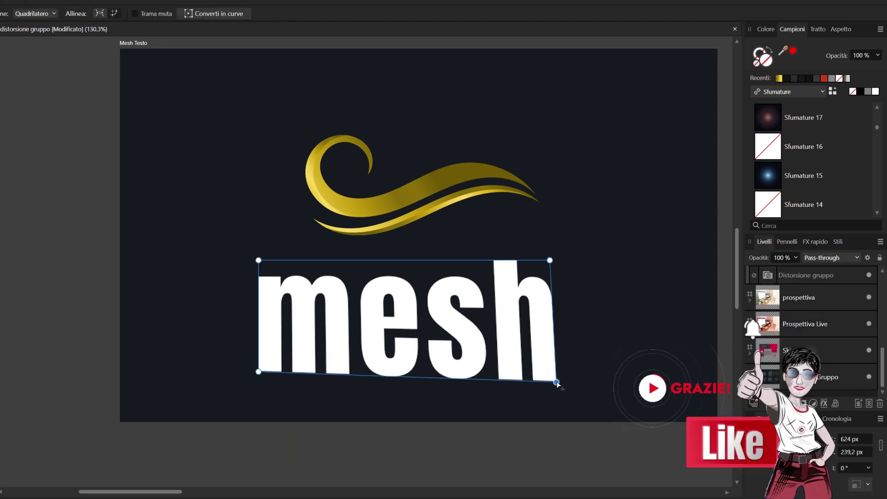
mouse_move(551, 260)
mouse_down()
mouse_move(563, 200)
mouse_move(550, 207)
mouse_up()
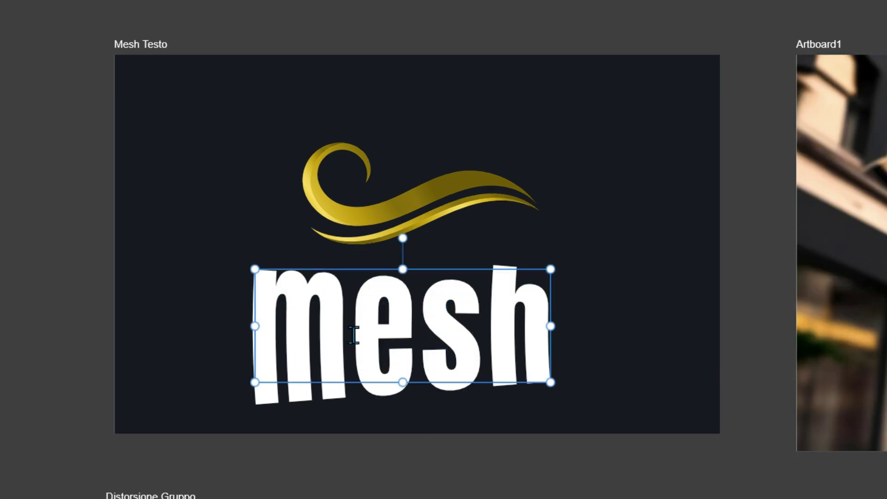
drag(353, 334, 583, 347)
key(BackSpace)
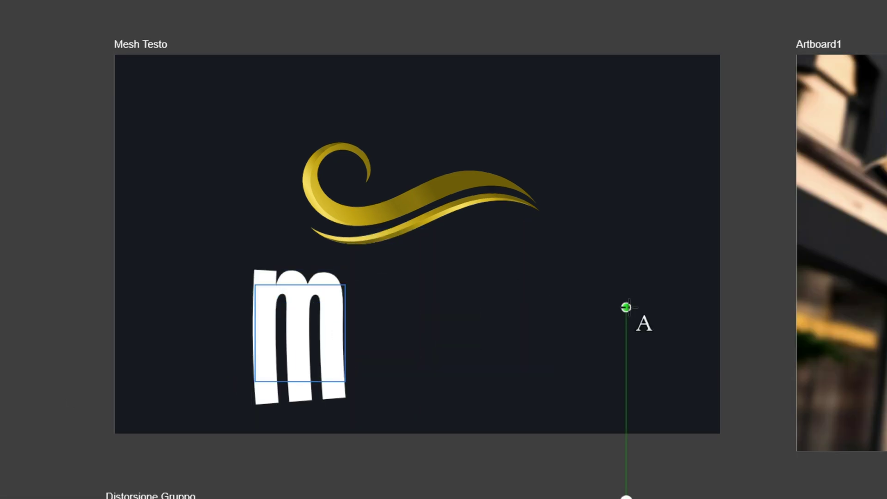
text(hjh)
key(BackSpace)
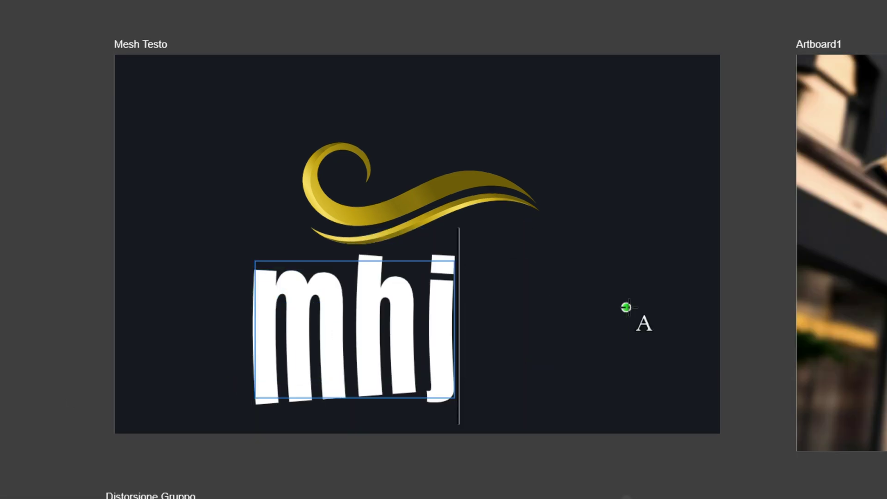
key(BackSpace)
key(BackSpace)
text(esh)
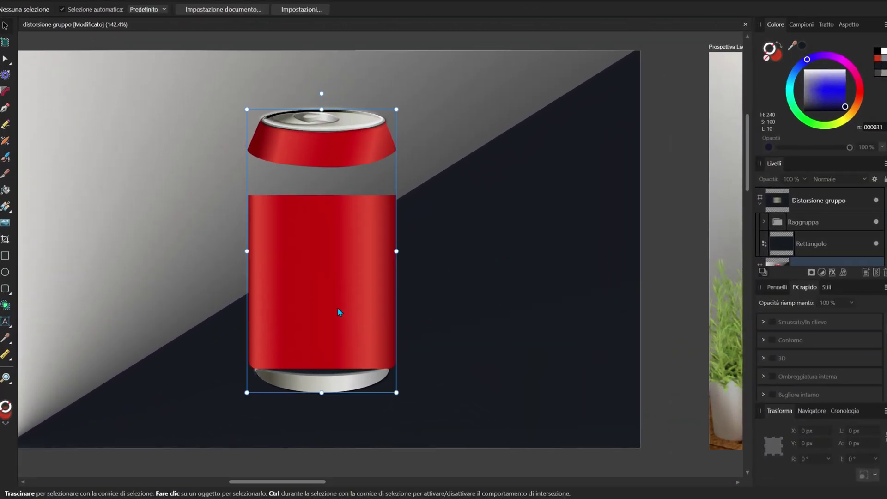
Select the red can body inside the can group and move it up slightly.
click(338, 309)
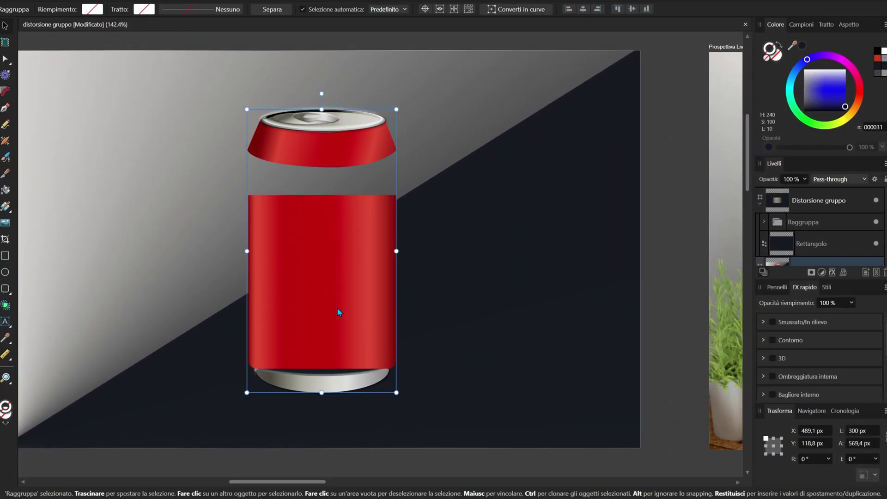
scroll(332, 350, up, 1)
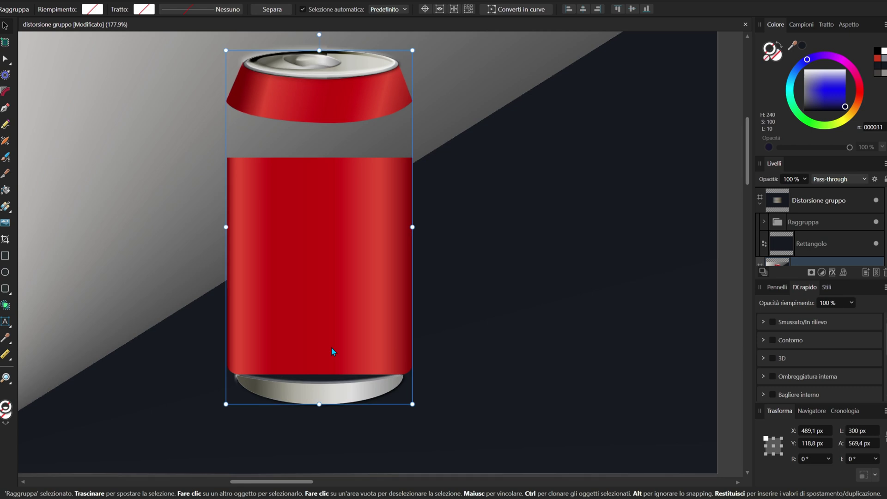
double_click(330, 398)
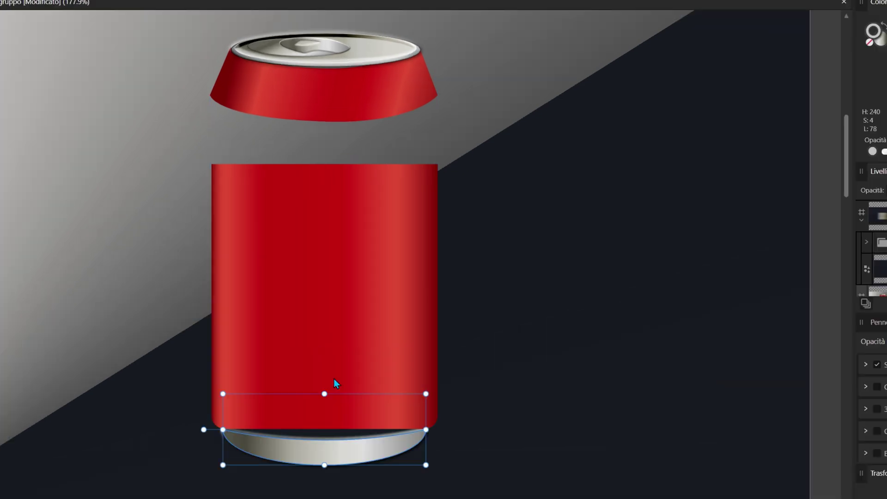
click(334, 354)
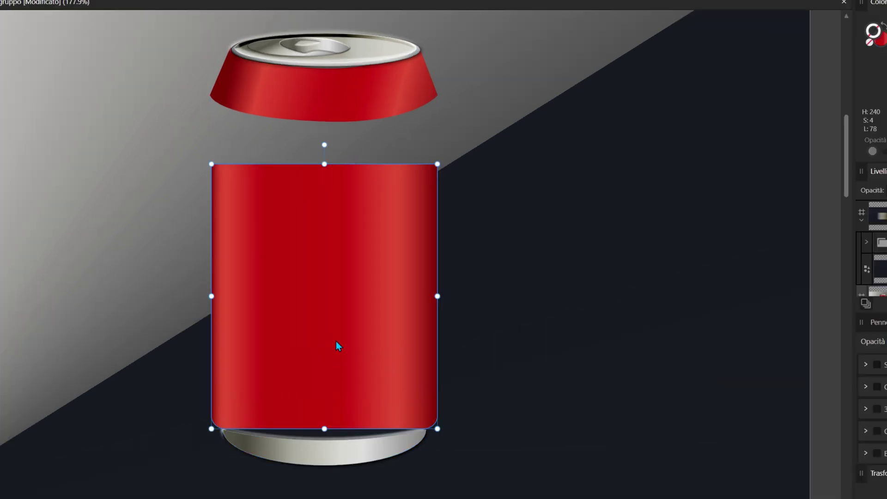
drag(336, 341, 338, 324)
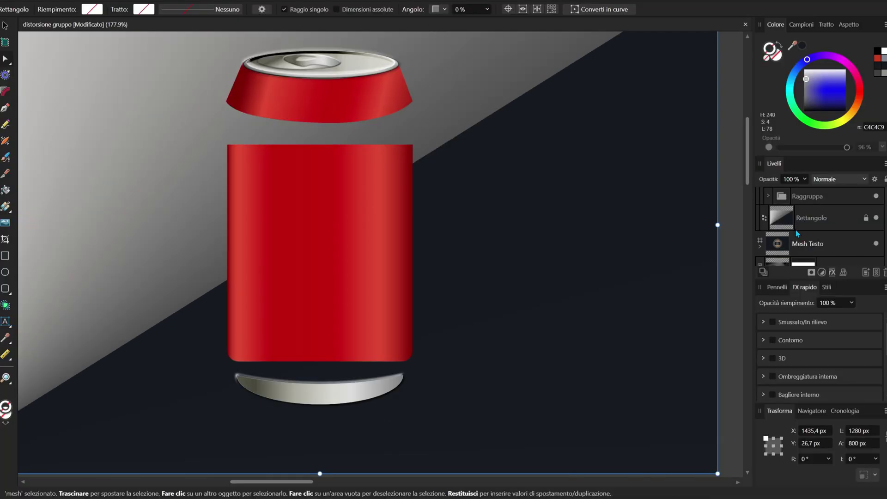
Show the can body's nodes with the Node tool and float the Livelli panel.
key(a)
click(370, 226)
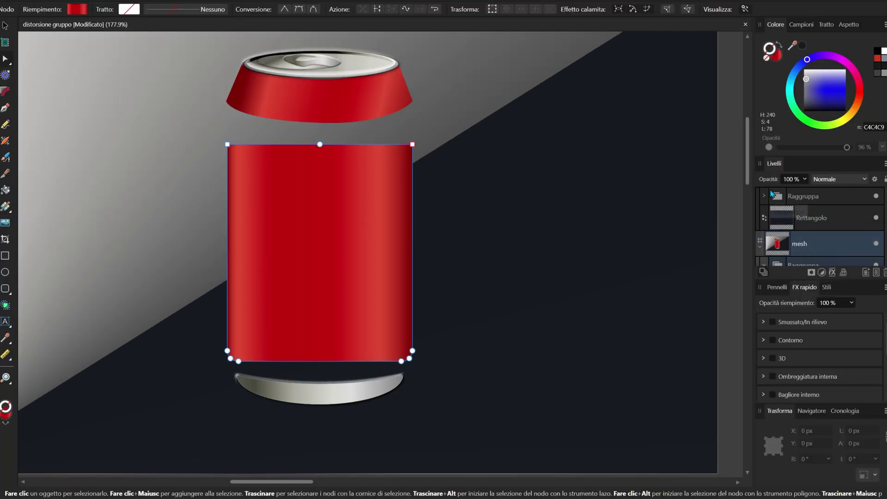
drag(776, 167, 590, 162)
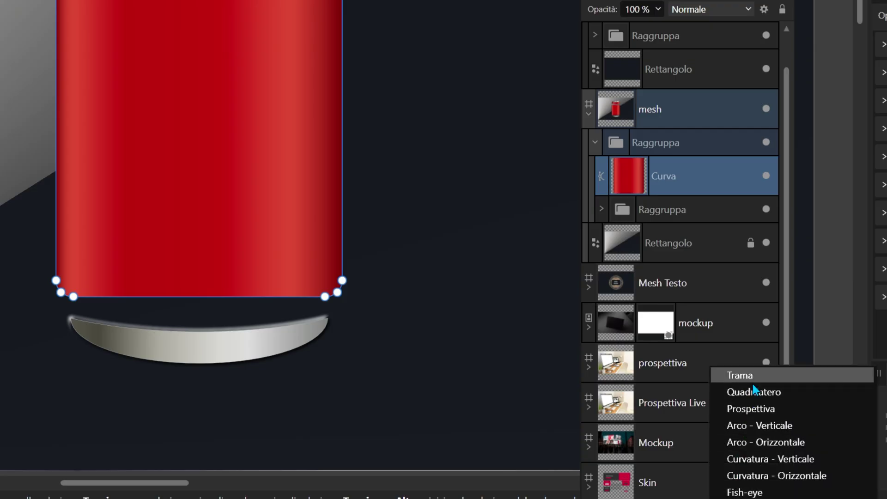
Apply a Trama mesh to the can body and curve its top edge to the shoulder.
click(751, 376)
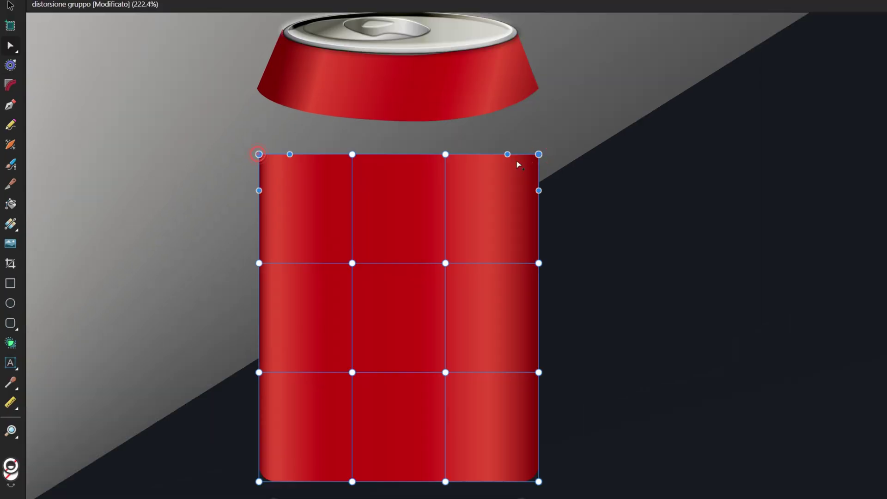
drag(446, 166, 446, 116)
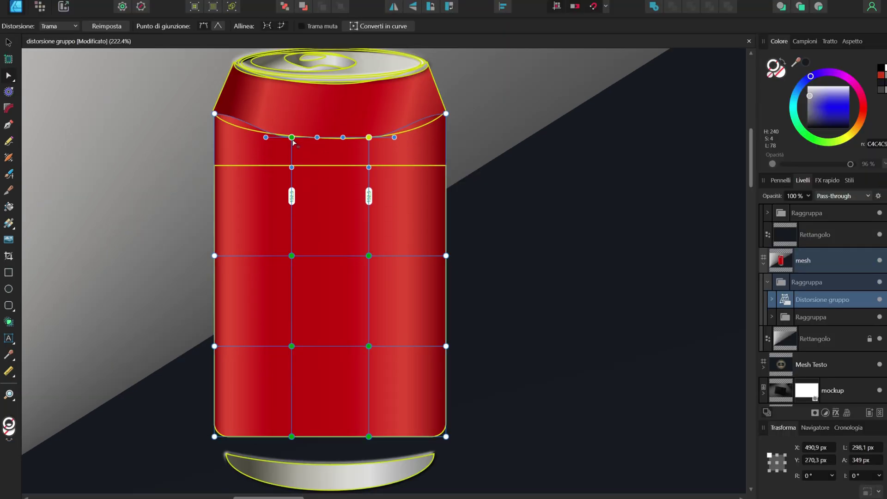
drag(205, 166, 193, 163)
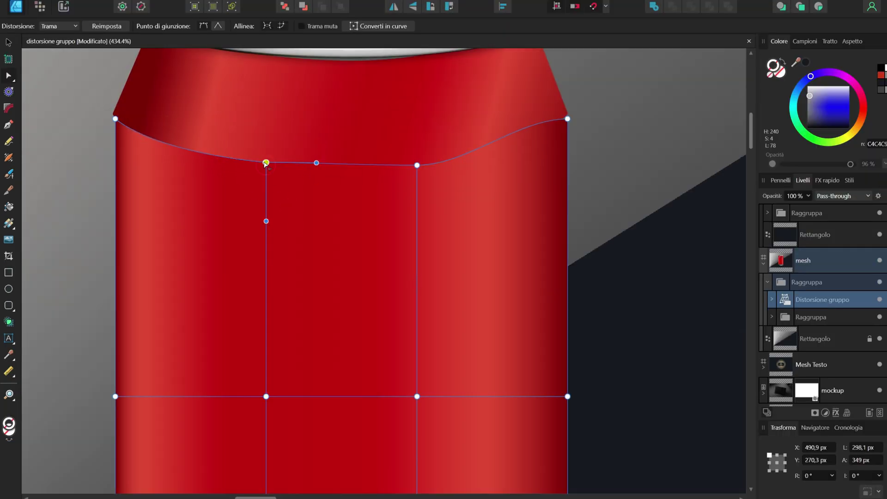
scroll(116, 128, up, 5)
drag(116, 128, 252, 217)
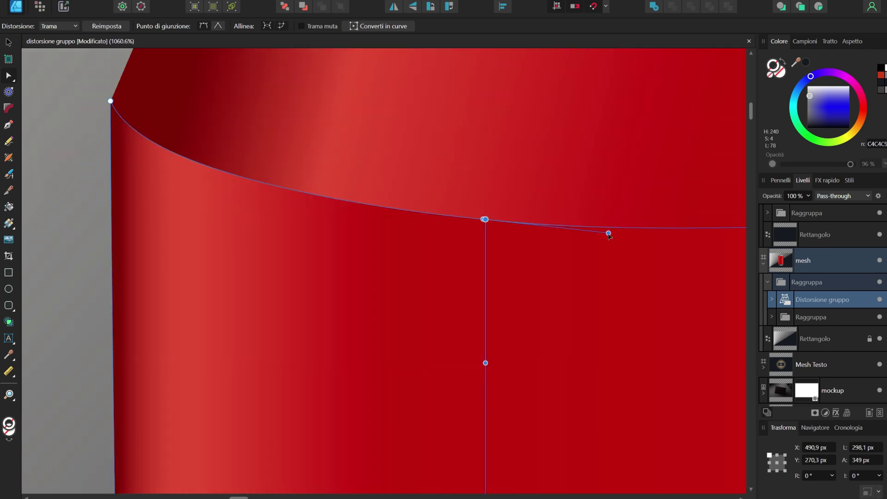
scroll(609, 235, down, 3)
drag(416, 234, 331, 248)
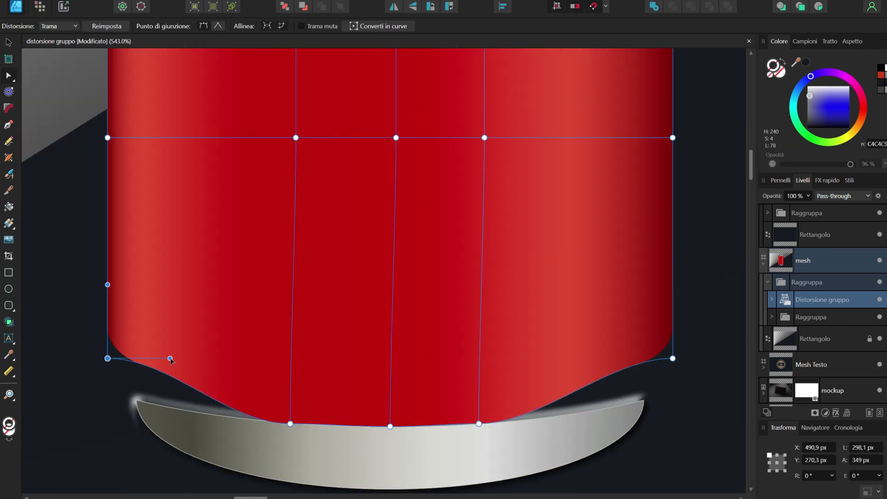
Curve the mesh's bottom corner to fit the can base.
mouse_move(673, 359)
mouse_down()
mouse_move(611, 359)
mouse_move(648, 433)
mouse_up()
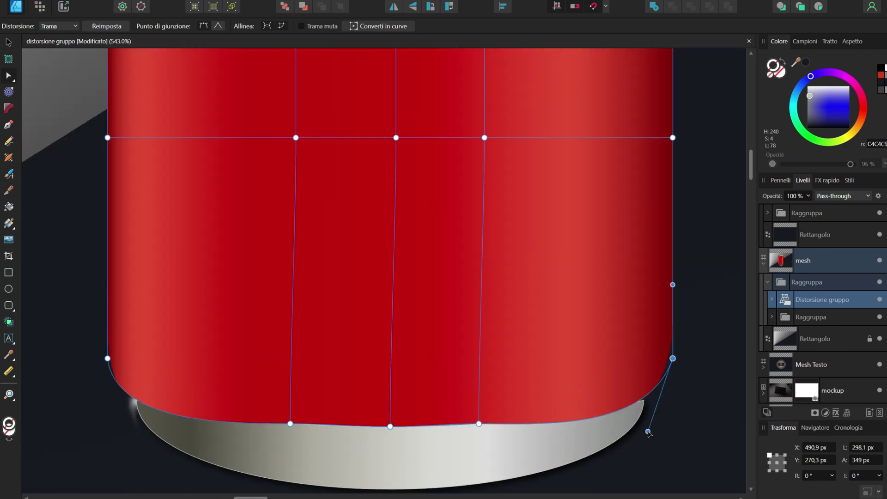
scroll(648, 433, down, 2)
scroll(395, 314, up, 2)
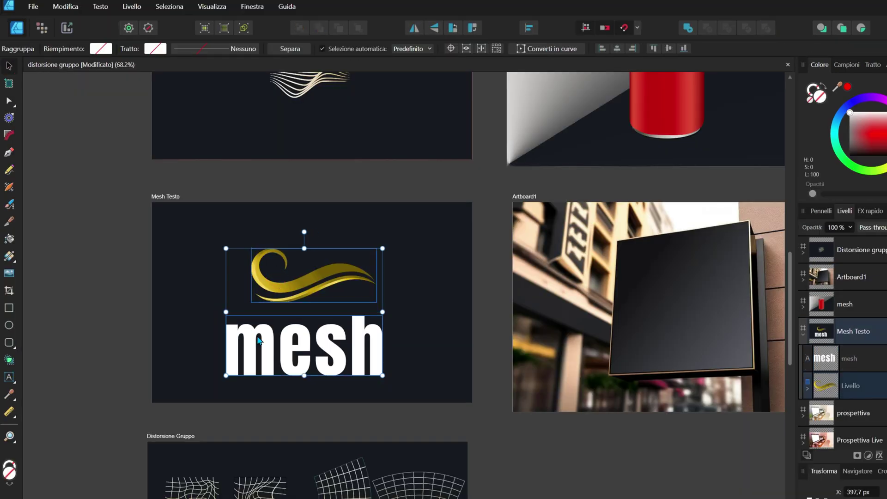
Group the gold swoosh and the word mesh with Raggruppa.
shift+click(257, 334)
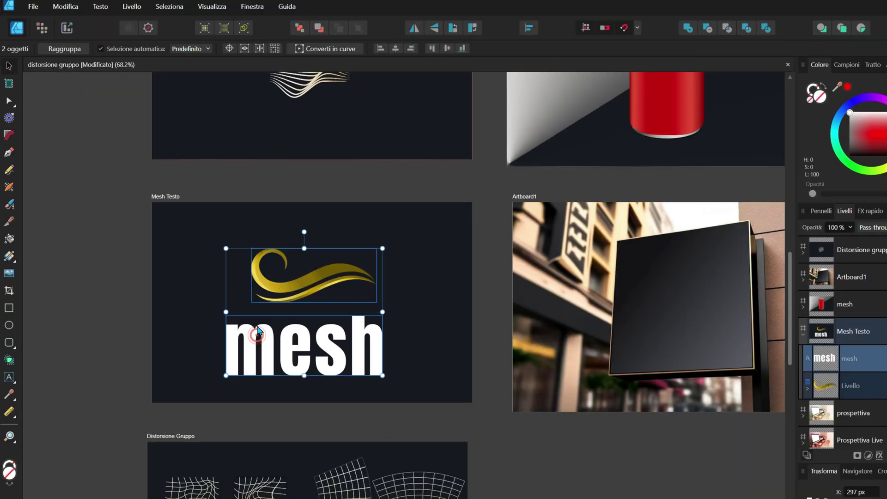
right_click(257, 338)
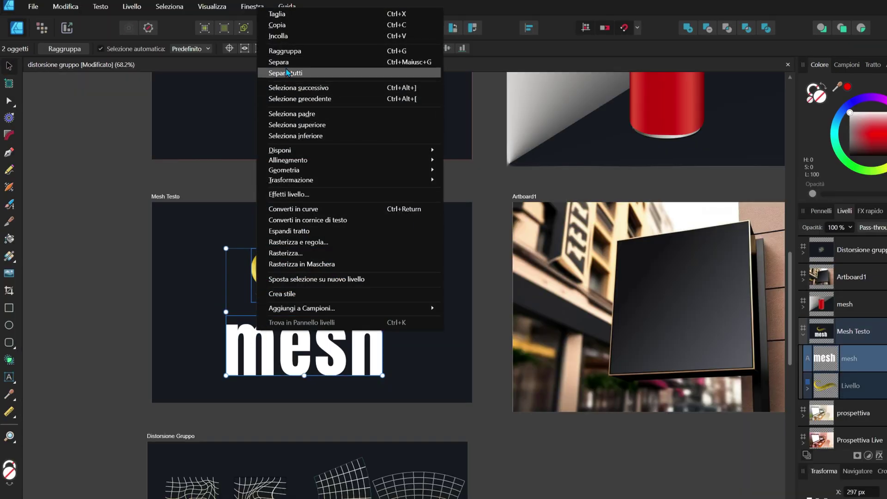
click(292, 52)
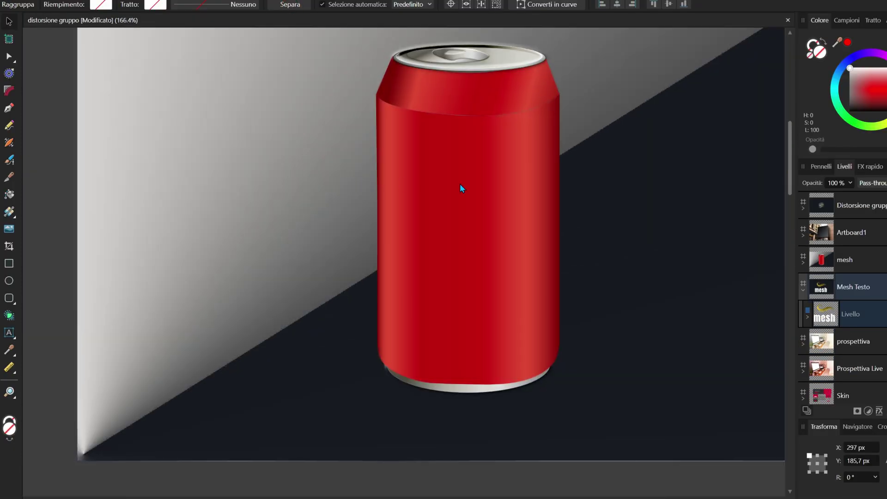
Duplicate the logo group and place the copy on the can artboard.
key(ctrl+0)
drag(179, 387, 570, 212)
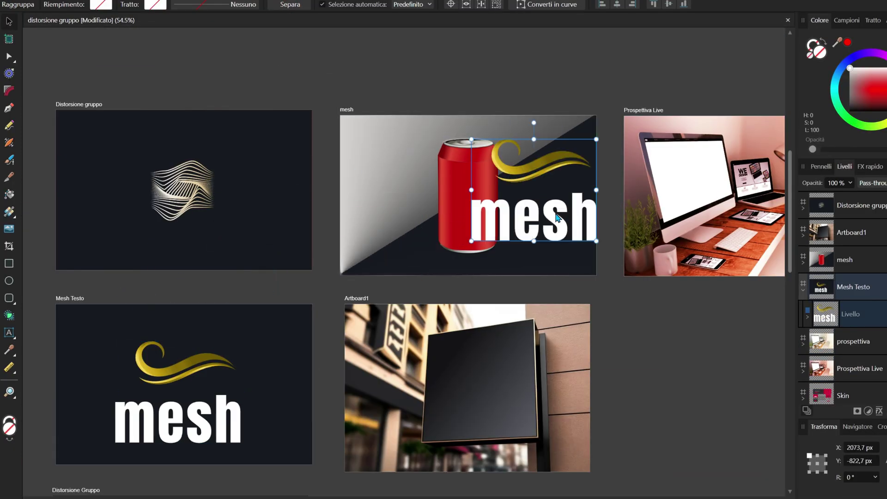
scroll(496, 209, up, 5)
click(804, 262)
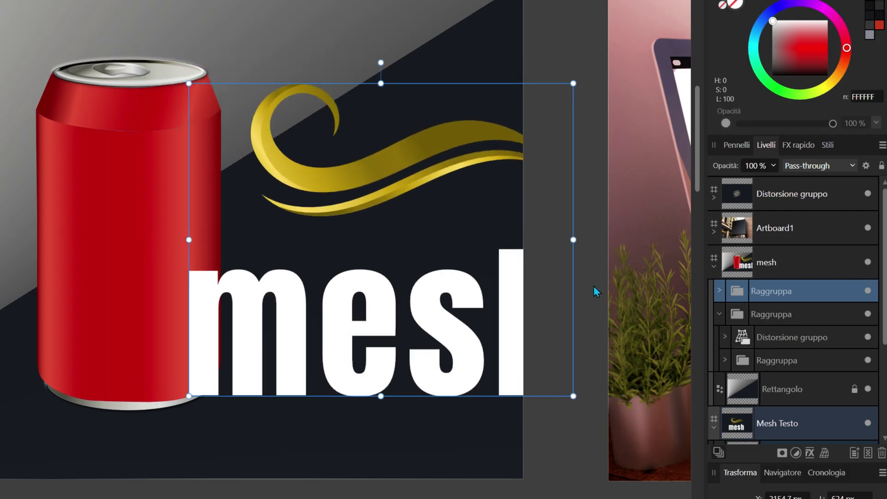
Put the logo in the can's distortion group, rotate it 90° anticlockwise, and size it onto the label.
drag(772, 291, 758, 339)
drag(584, 367, 506, 321)
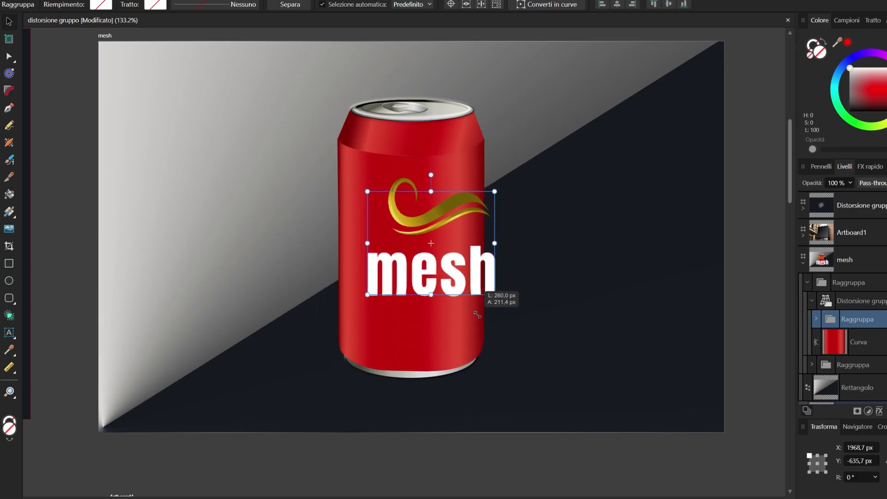
key(ctrl+alt+shift+bracketleft)
drag(489, 147, 535, 158)
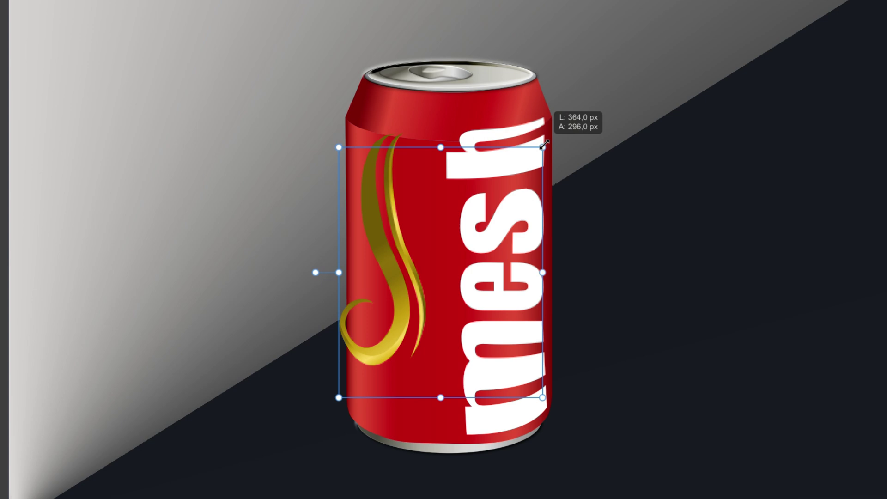
mouse_move(530, 232)
mouse_down()
mouse_move(733, 245)
mouse_move(511, 242)
mouse_up()
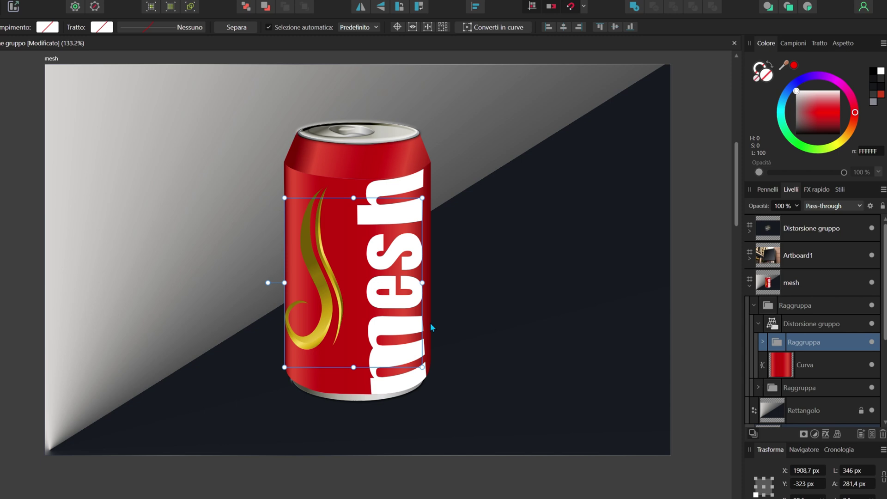
drag(419, 364, 410, 337)
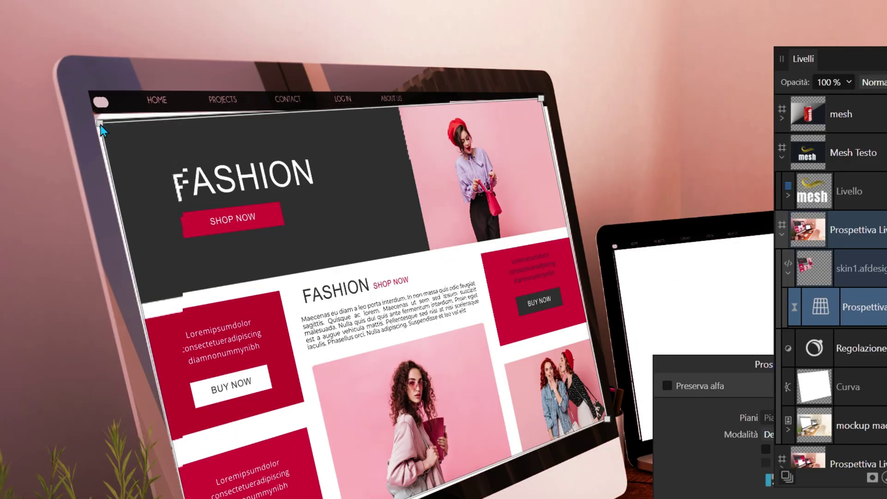
Drag the web page's top-left and top-right corners onto the monitor screen's corners.
drag(99, 123, 95, 113)
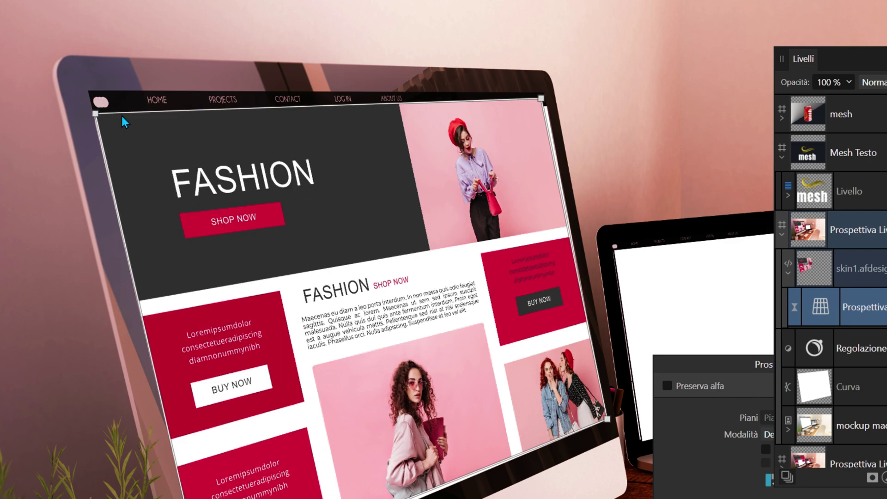
drag(541, 99, 547, 106)
scroll(600, 379, down, 3)
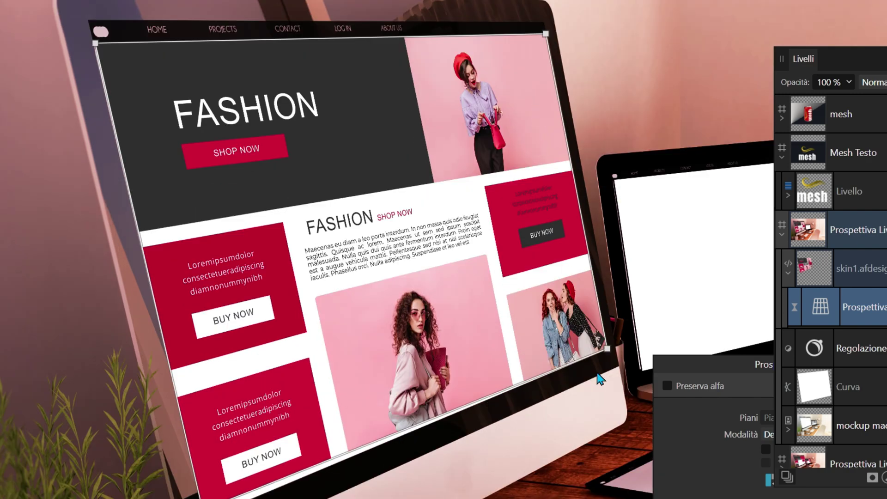